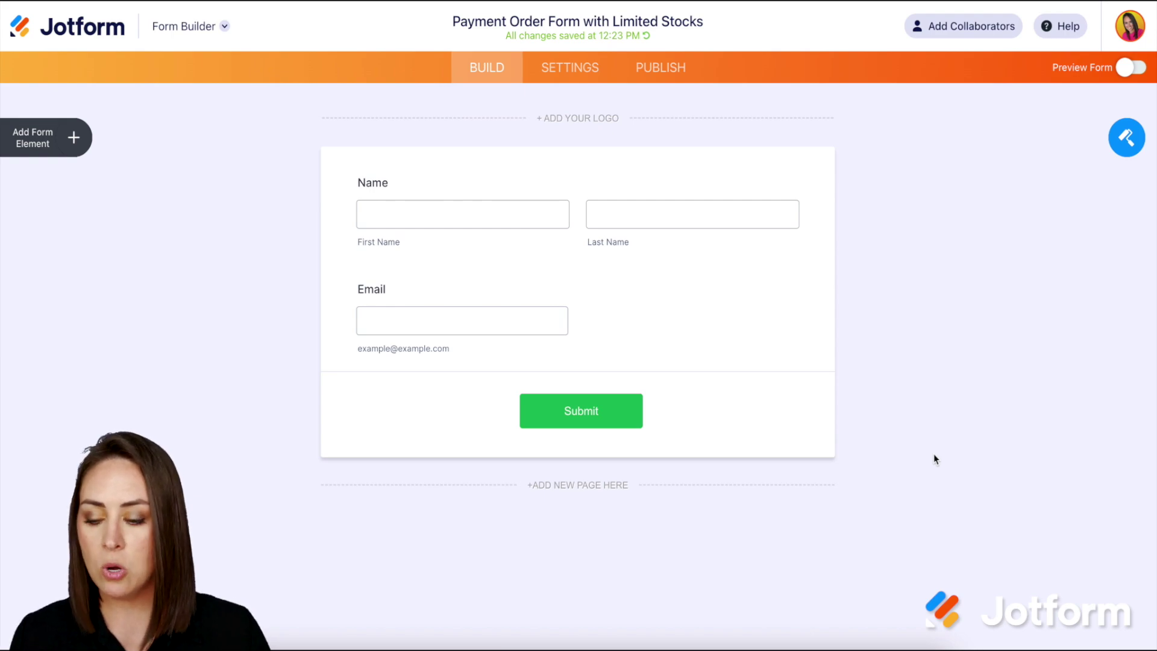
- Add the Inventory widget to the form by searching the widgets for 'inventory'
left_click(80, 142)
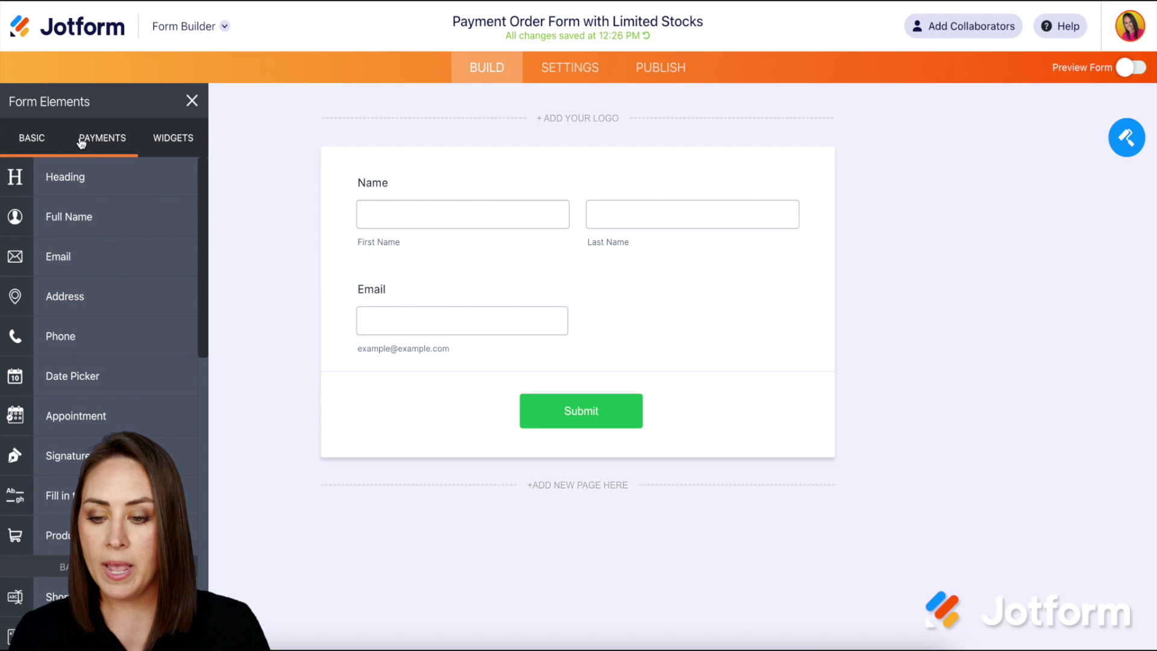
left_click(163, 138)
left_click(115, 177)
type("inventory")
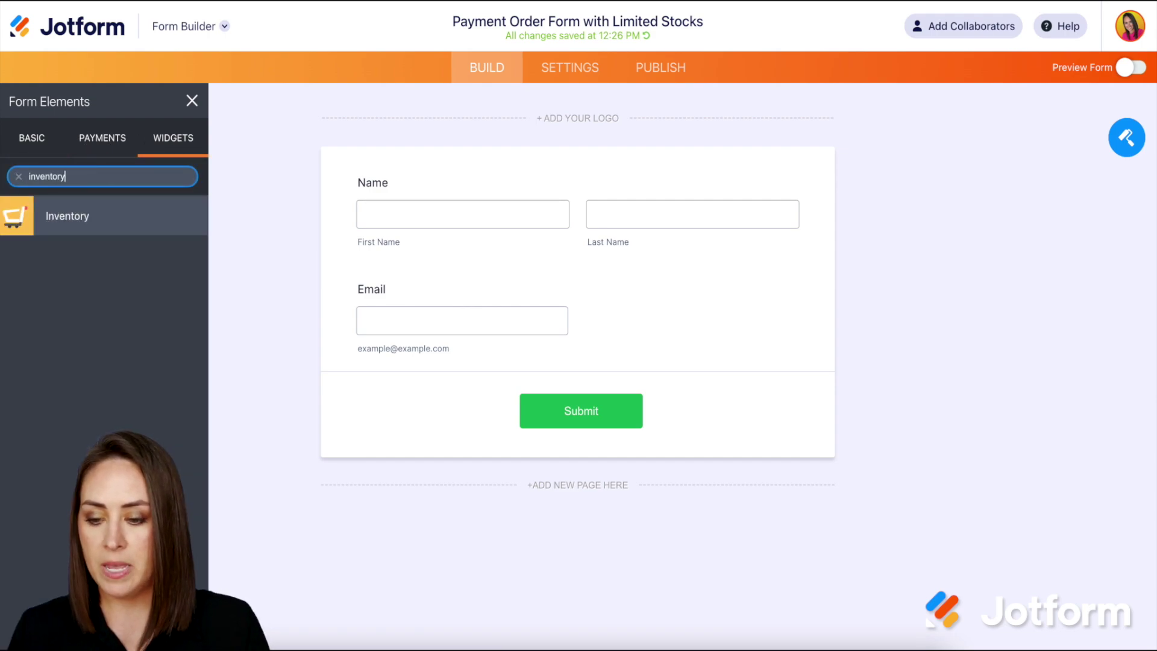
left_click(90, 224)
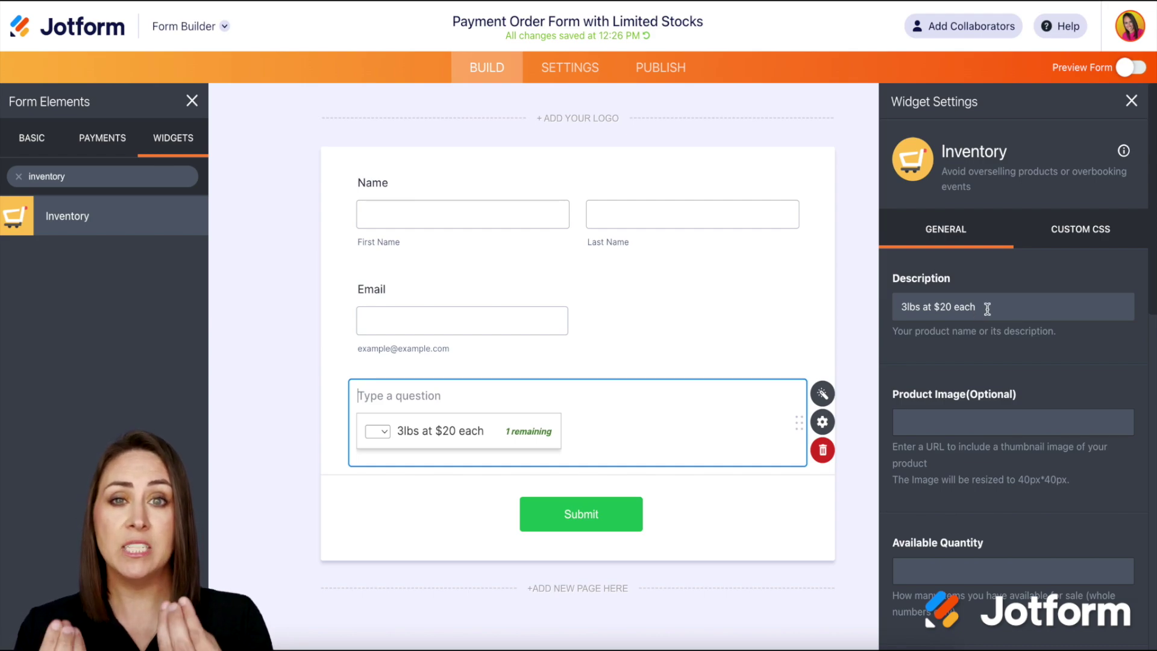
- Set the inventory item to 'Alpha $25' with 100 in stock and label it 'Bulk'
triple_click(987, 308)
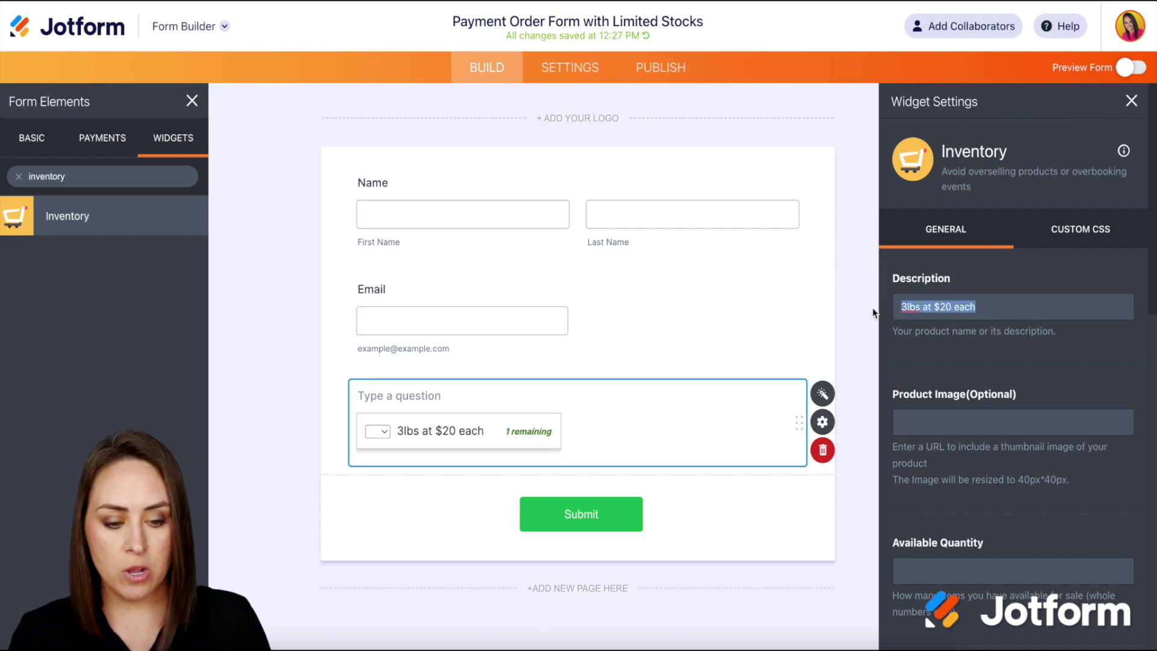
type("Alpha")
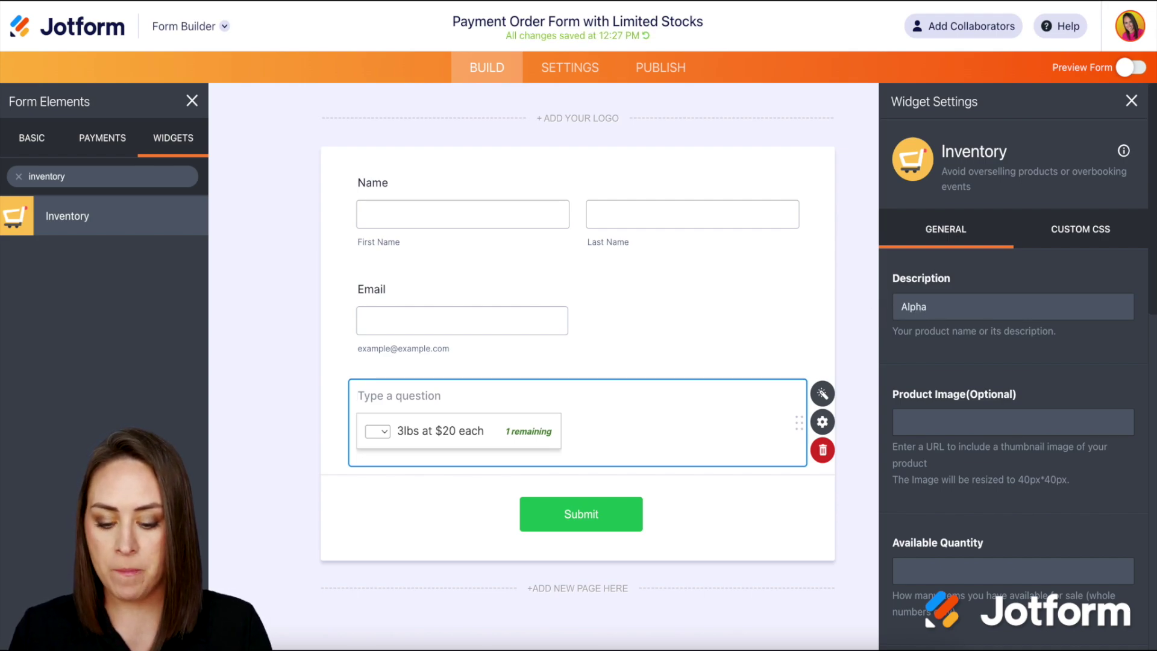
type(" $25")
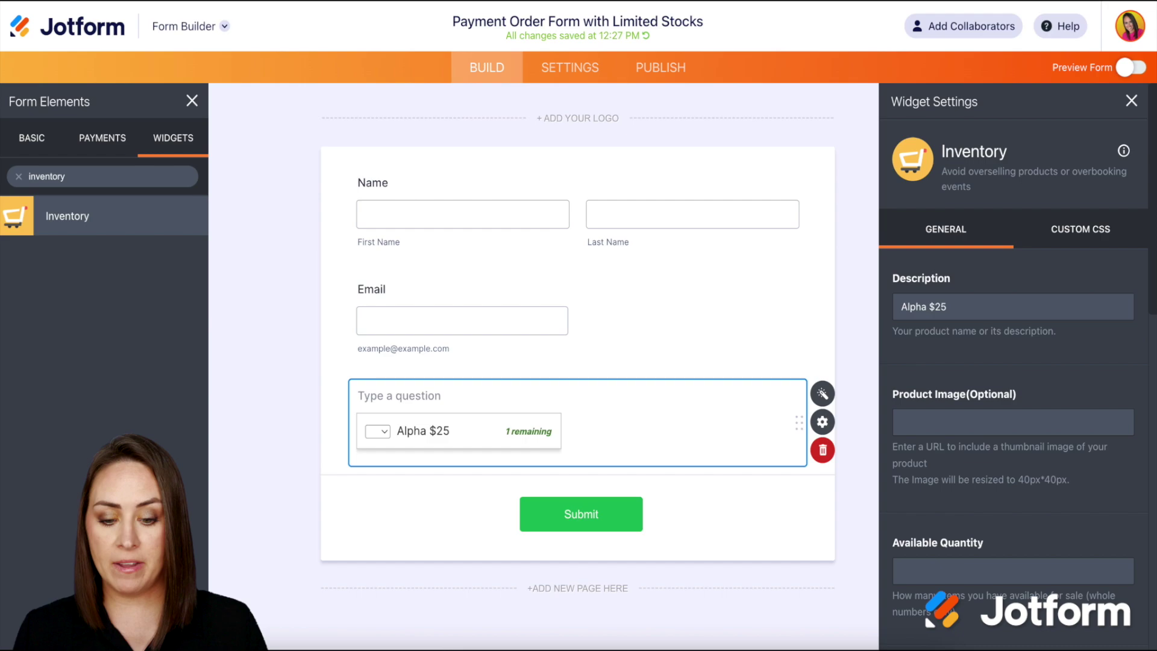
left_click(943, 569)
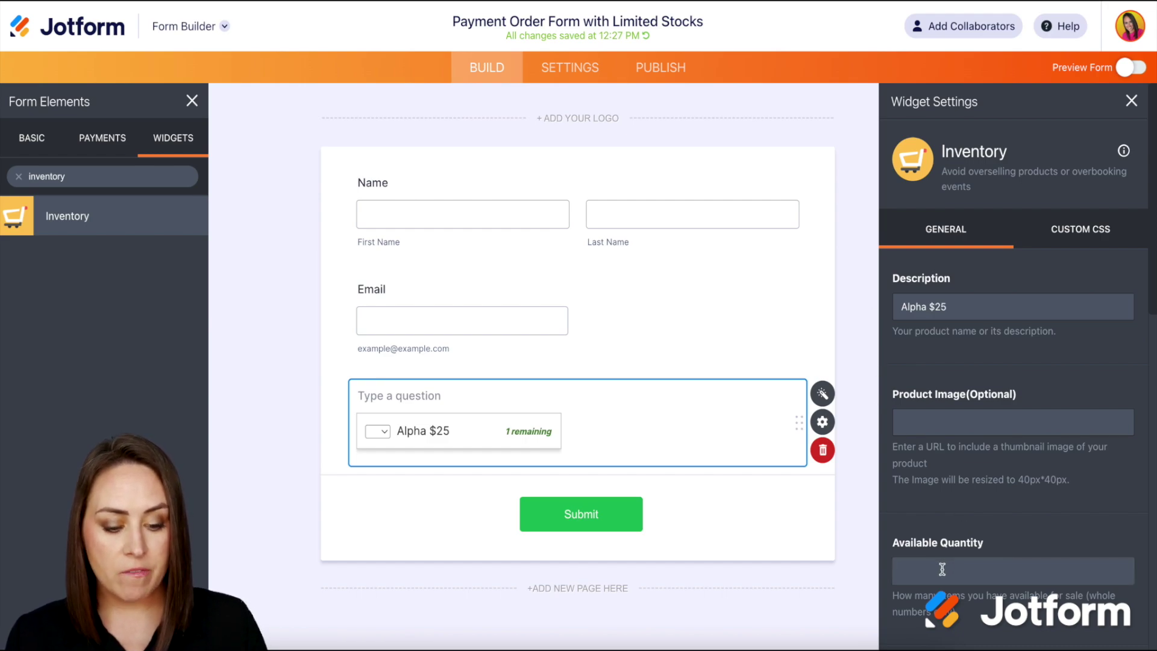
type("100")
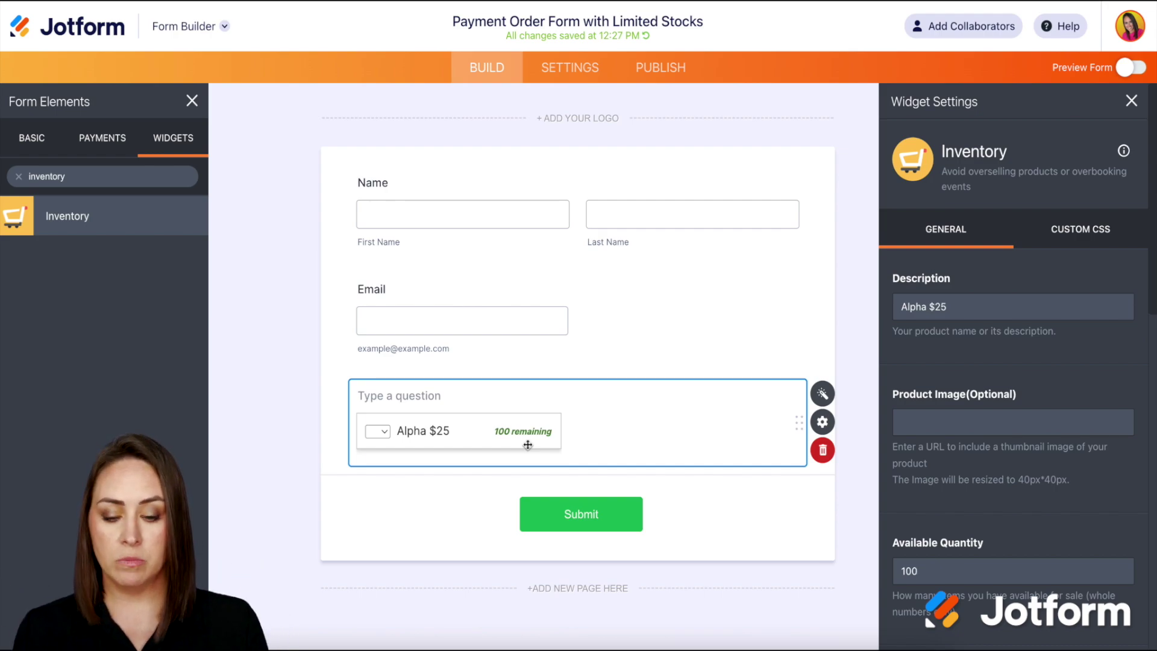
left_click(384, 396)
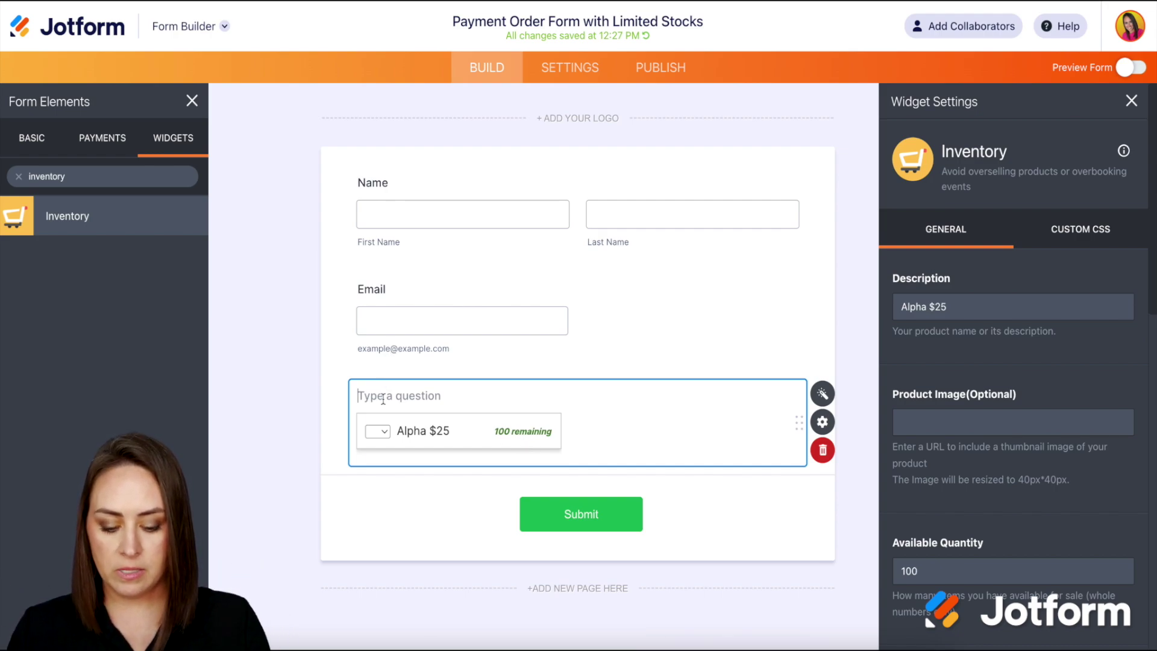
type("Bulk")
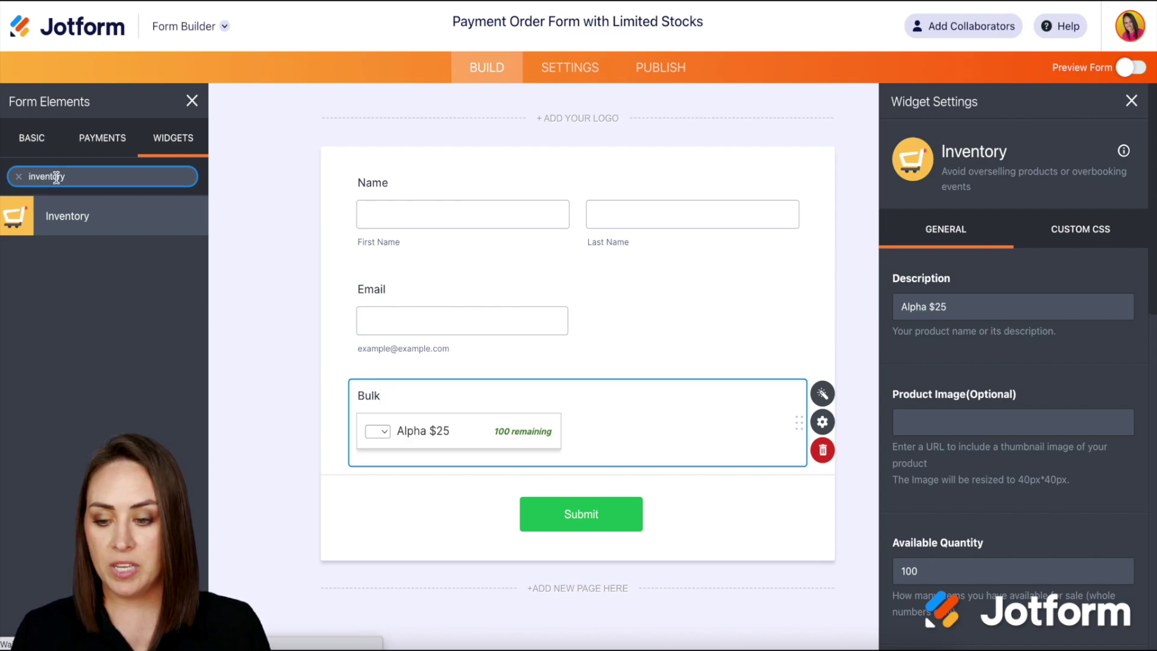
- Add a Ticket Purchases widget below Bulk and relabel it 'Single Purchase'
double_click(56, 177)
type("ticket")
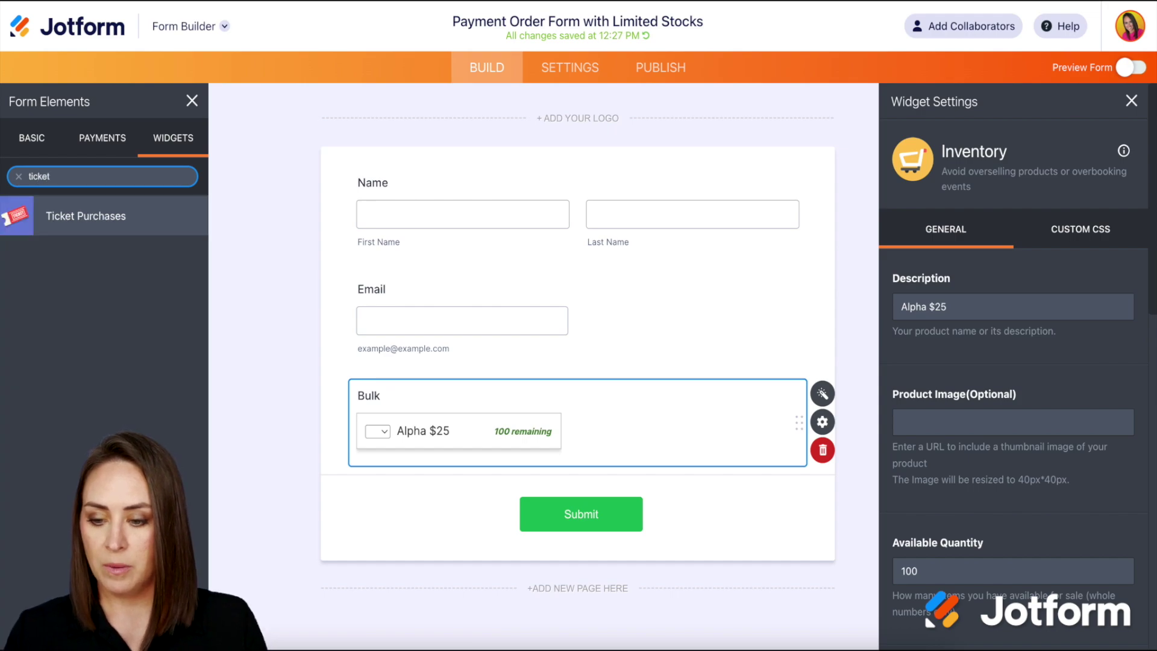
left_click(45, 216)
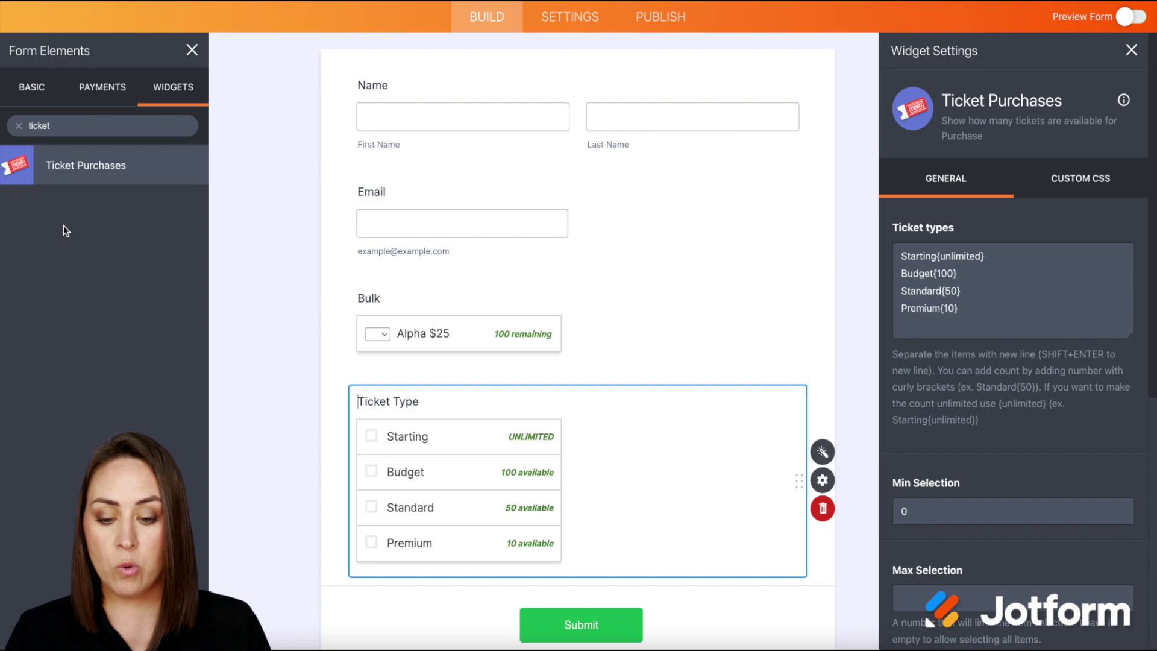
triple_click(394, 403)
type("Single ")
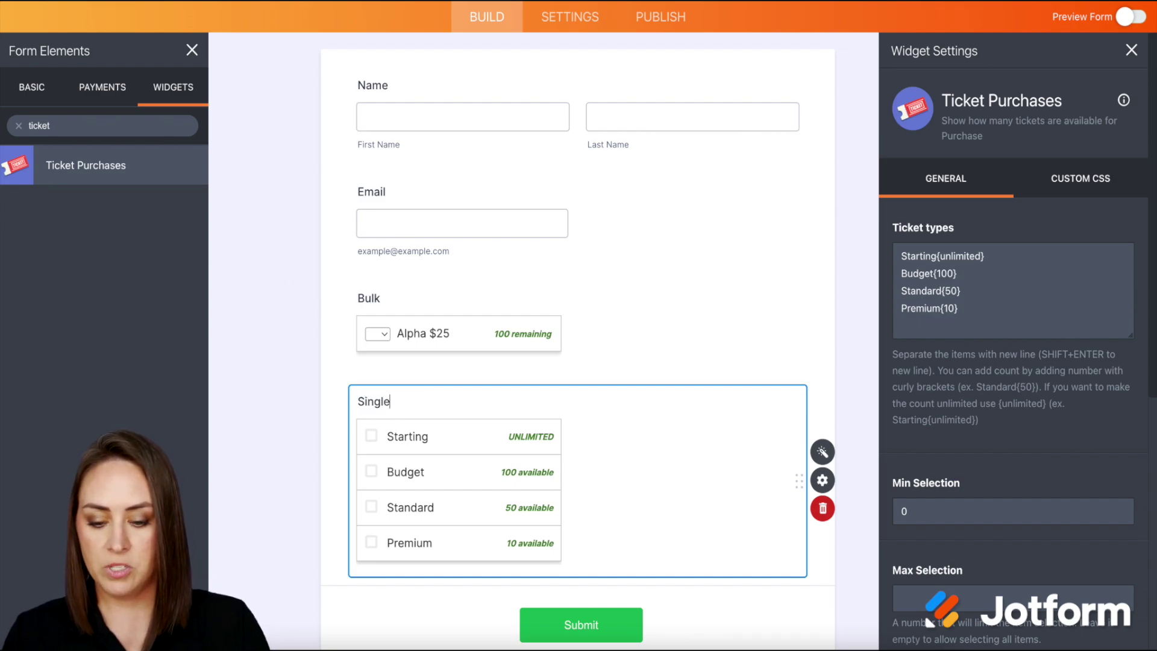
type("Purchase")
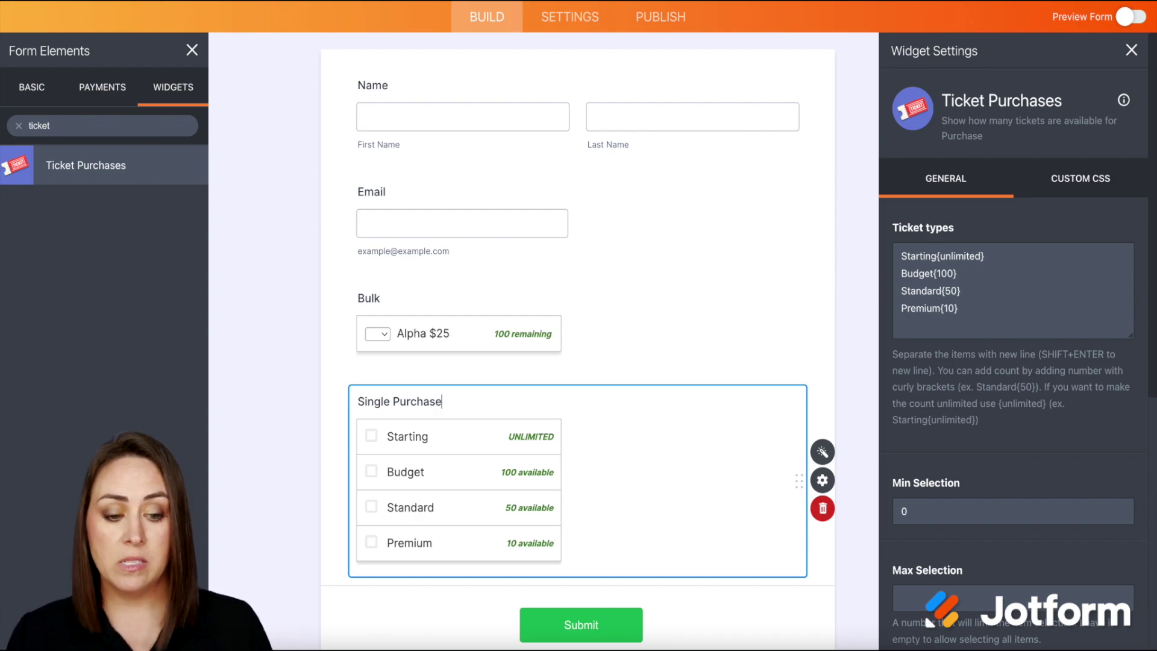
- Price the ticket types at Starting $50, Budget $100, Standard $125 and Premium $200
left_click(938, 256)
type("$5")
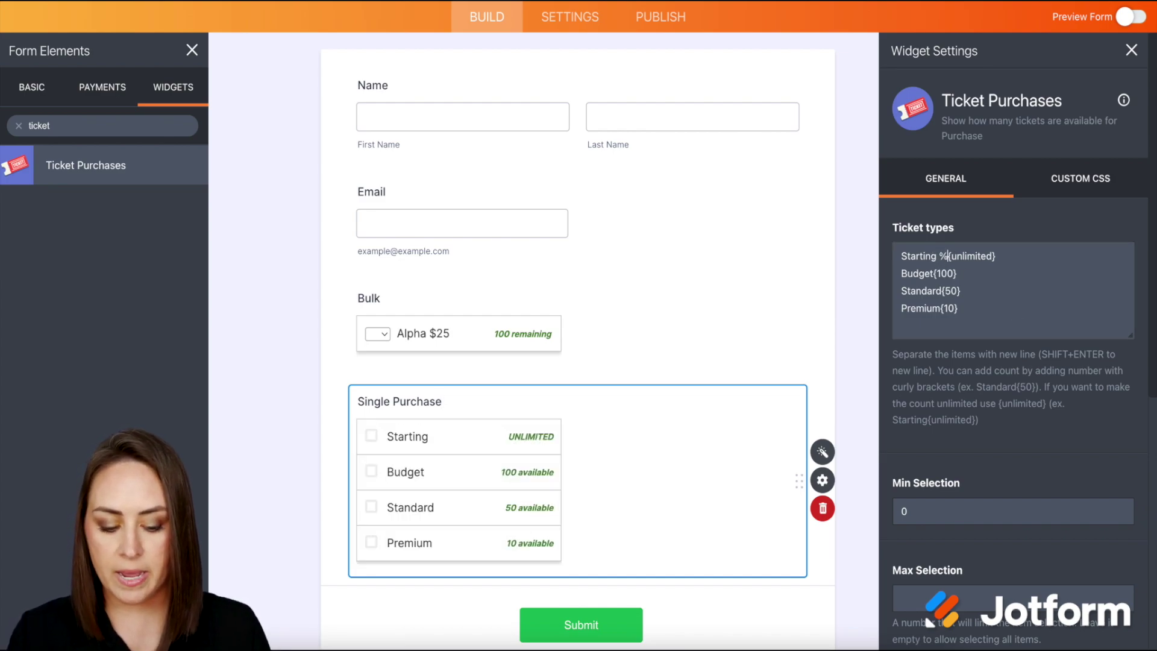
type("0")
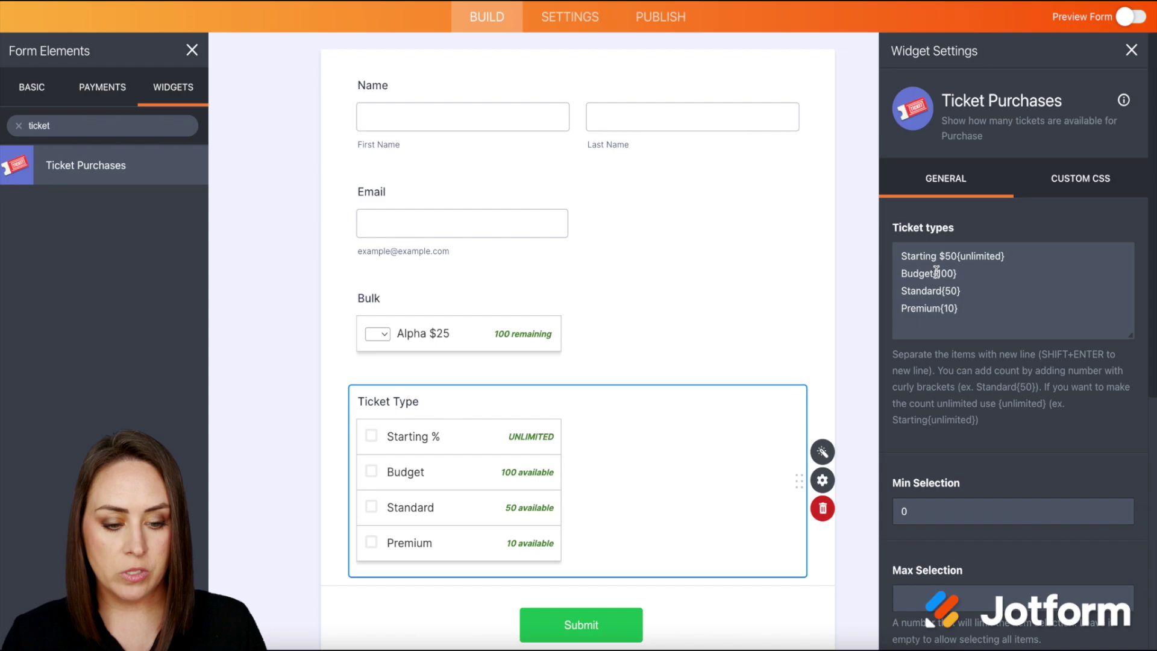
left_click(939, 273)
type("$100")
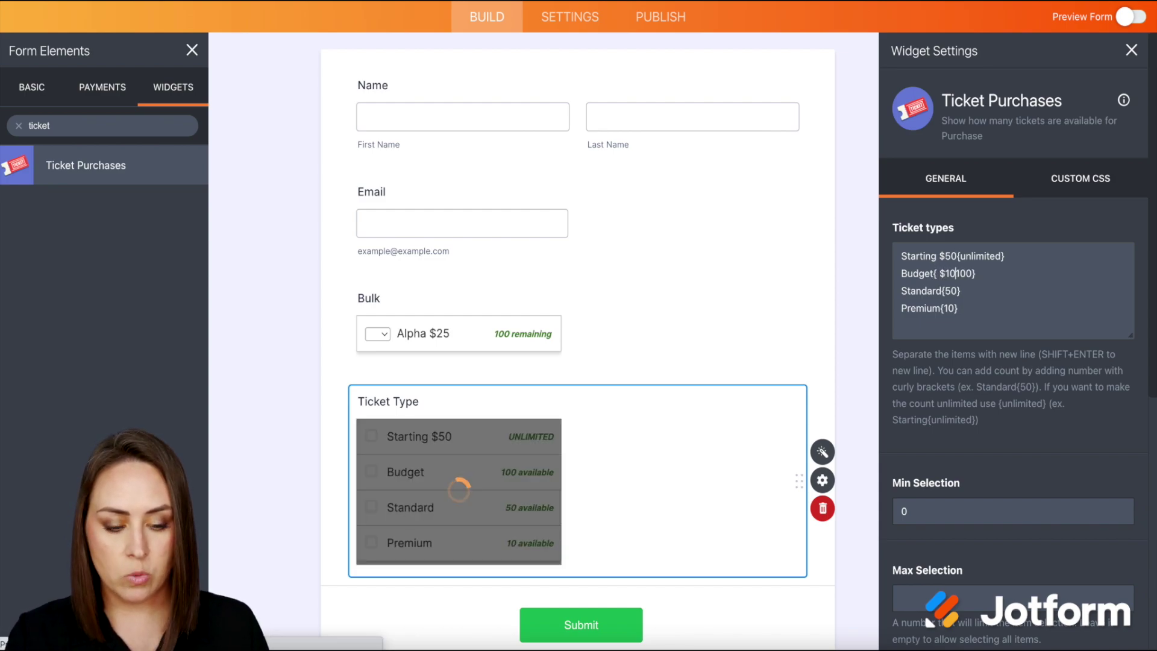
key("BackSpace")
key("BackSpace")
key("BackSpace")
key("BackSpace")
key("BackSpace")
key("BackSpace")
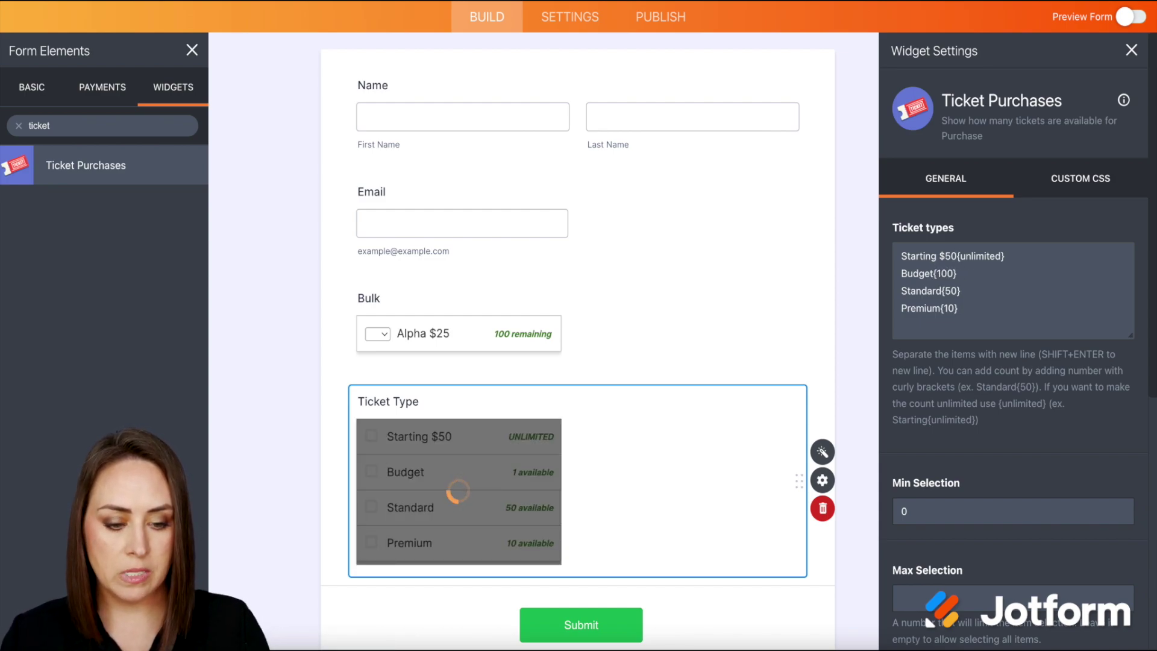
type("$100 ")
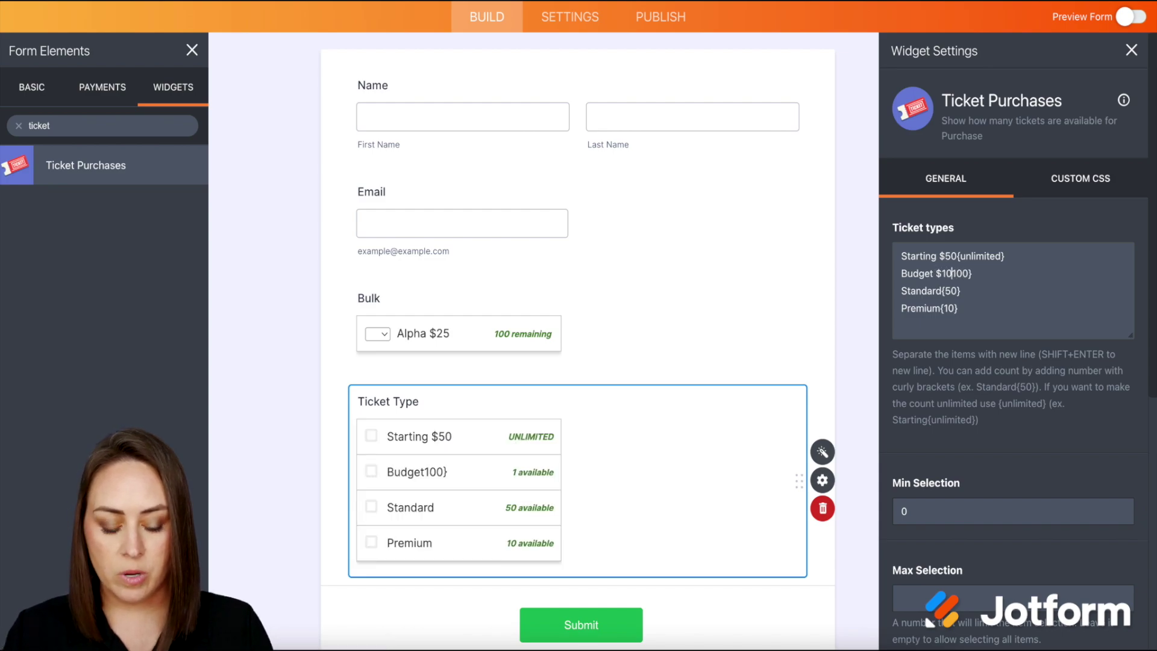
type("{")
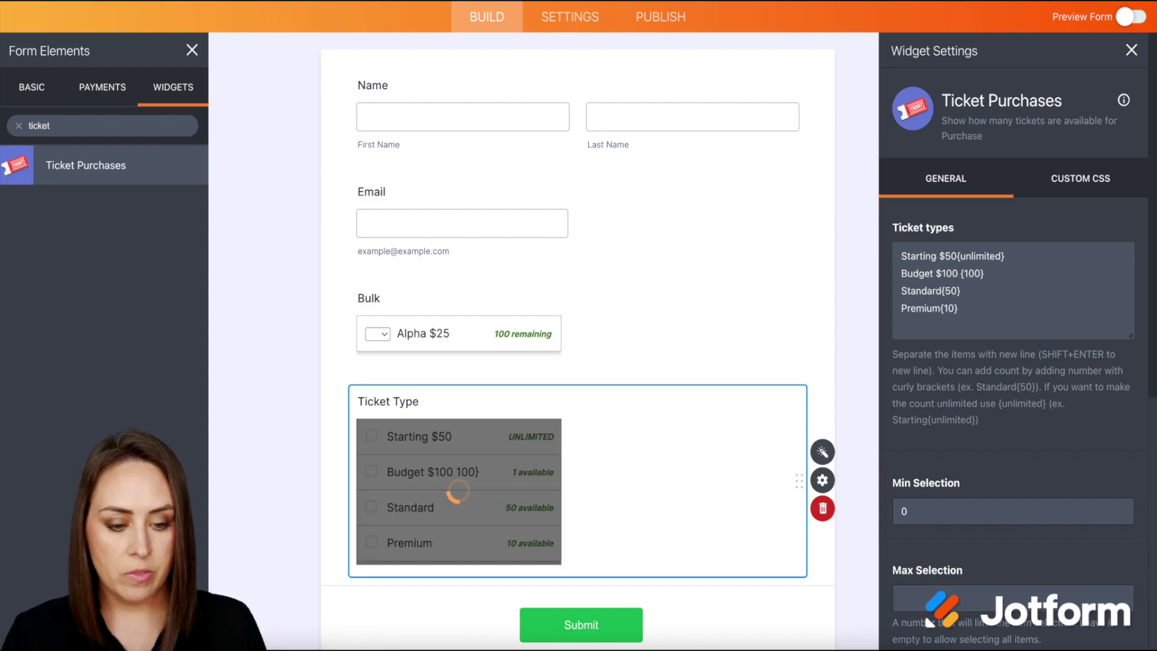
left_click(943, 292)
type("$125")
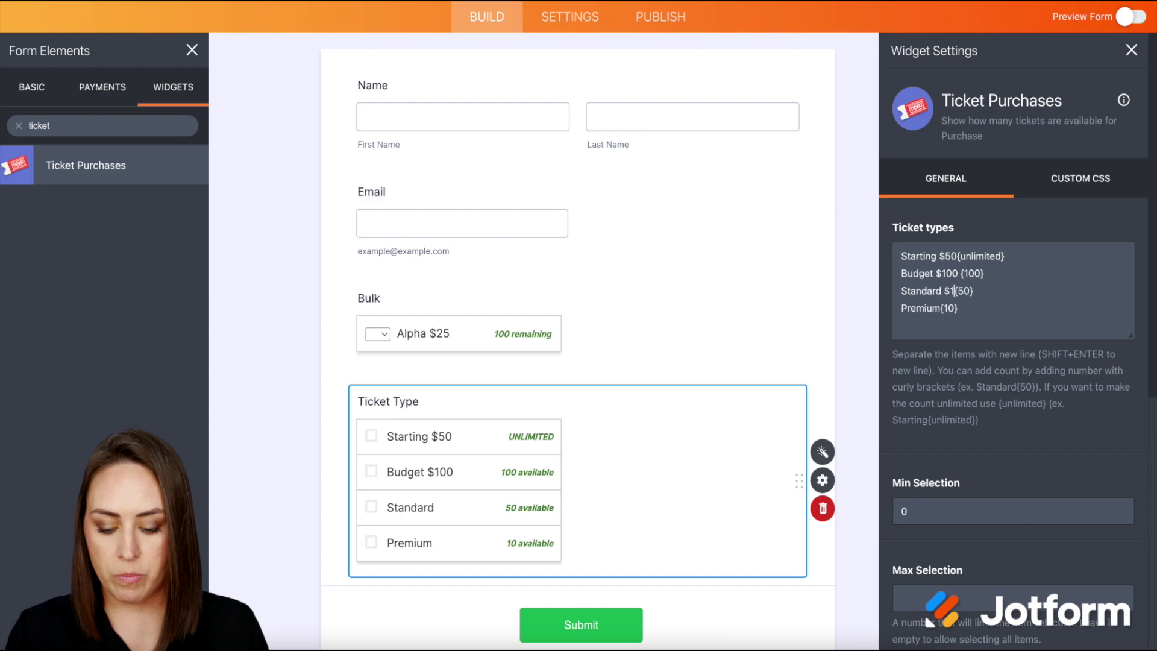
left_click(944, 308)
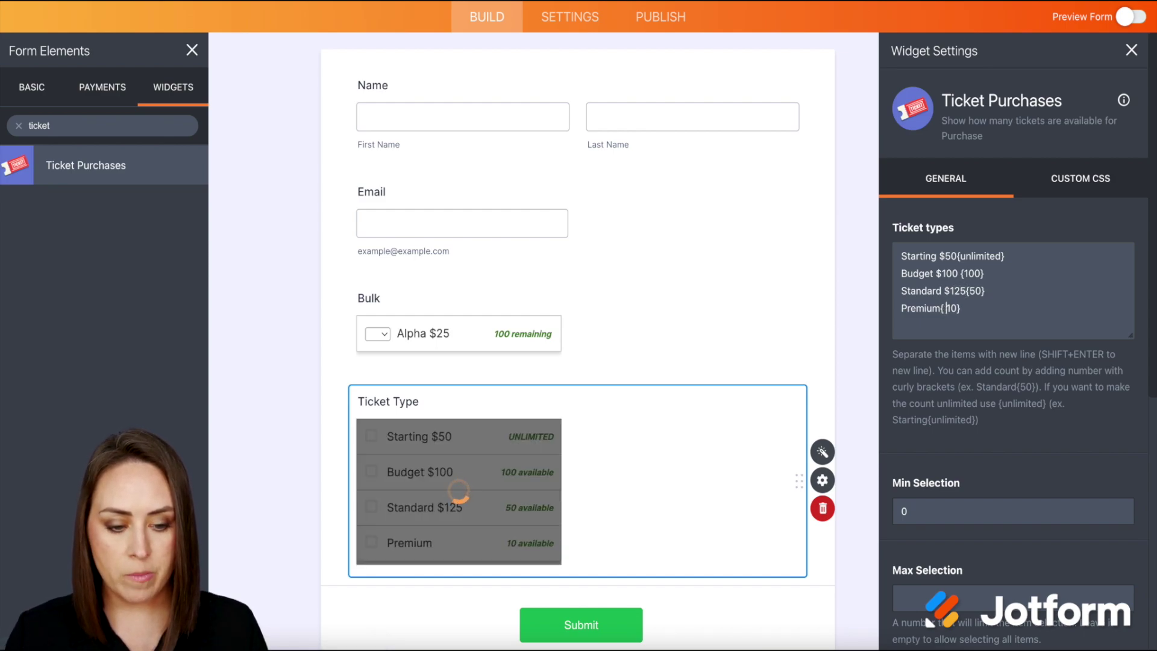
type("{")
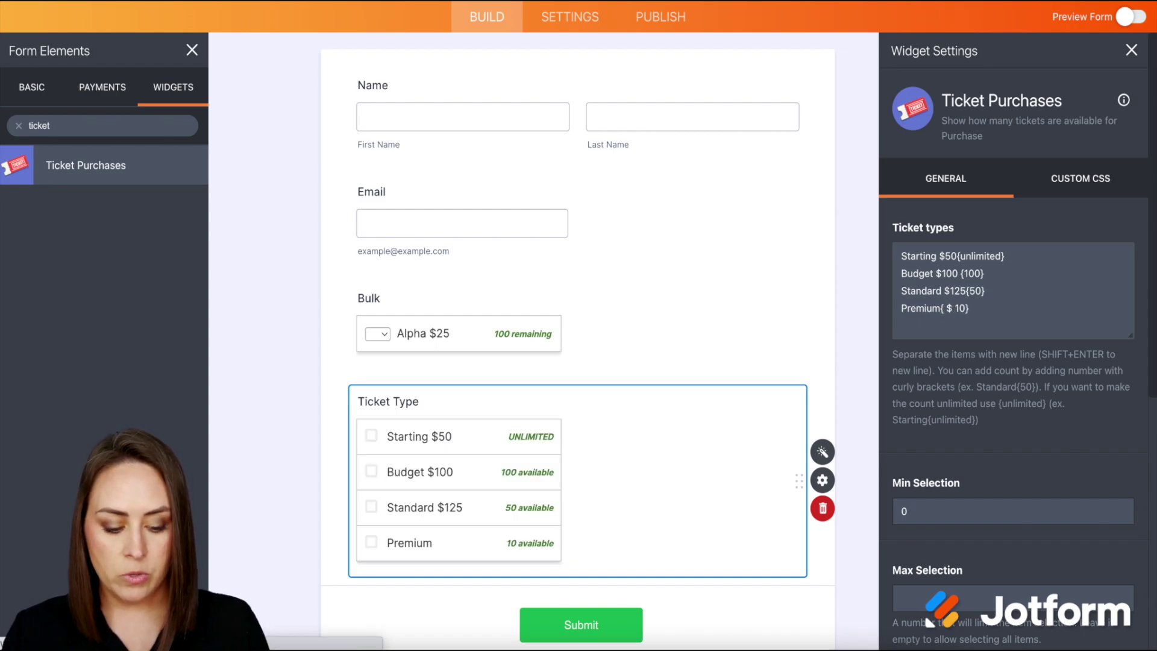
key("BackSpace")
type("$200")
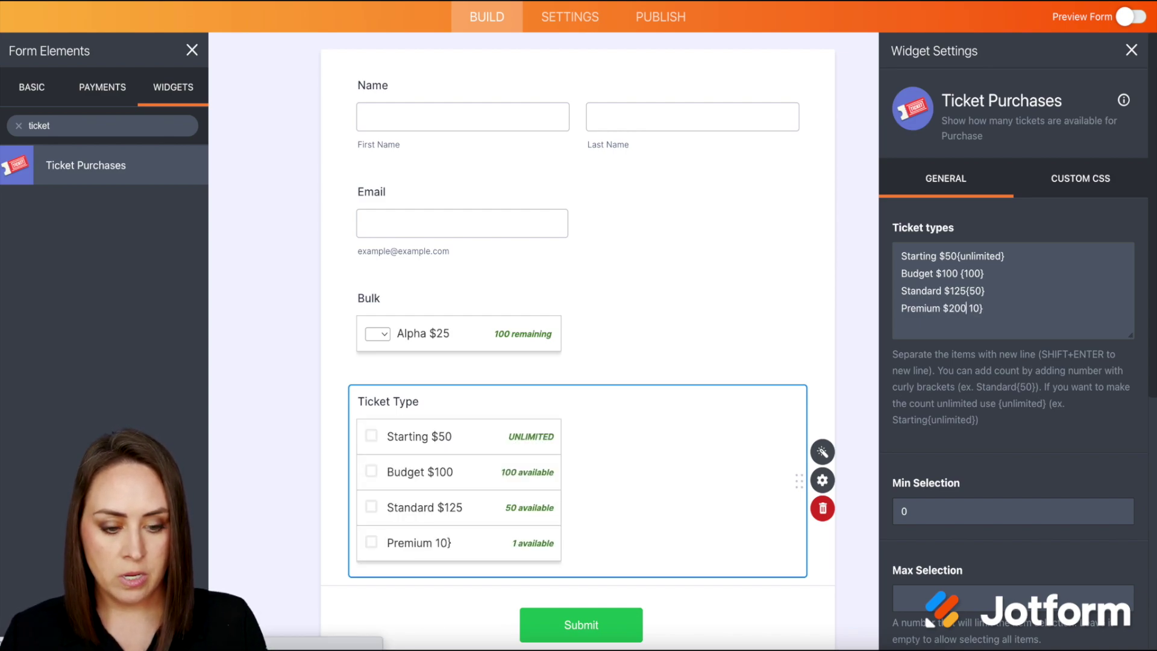
type(" {")
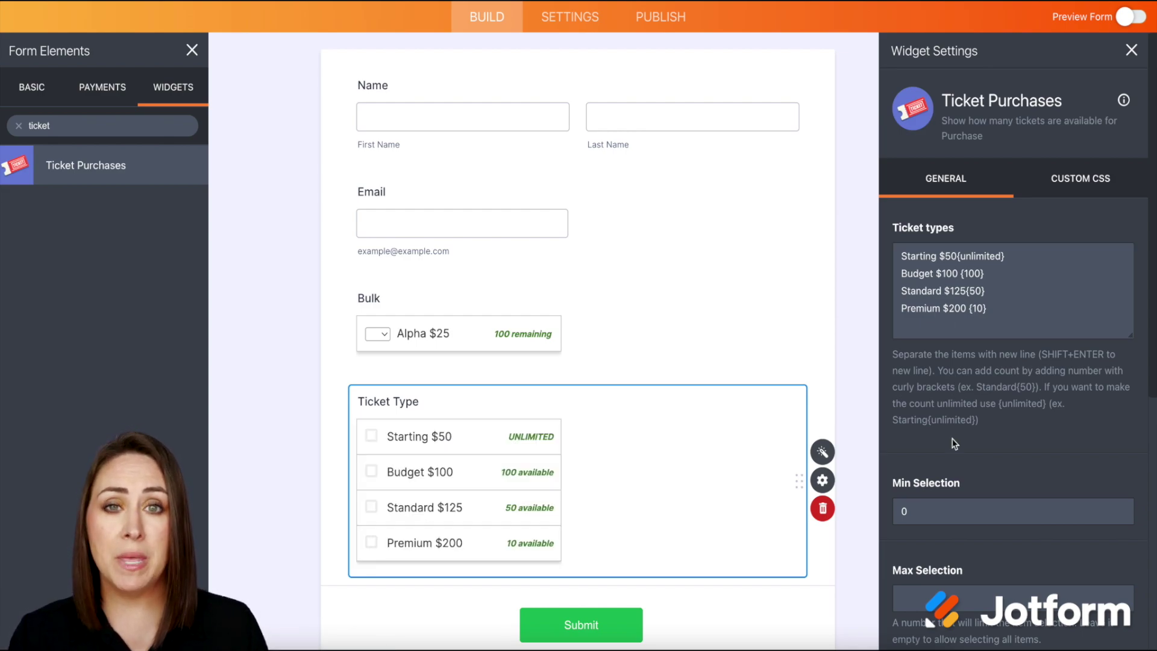
- Set minimum and maximum ticket selection to 1 and update the widget
double_click(922, 513)
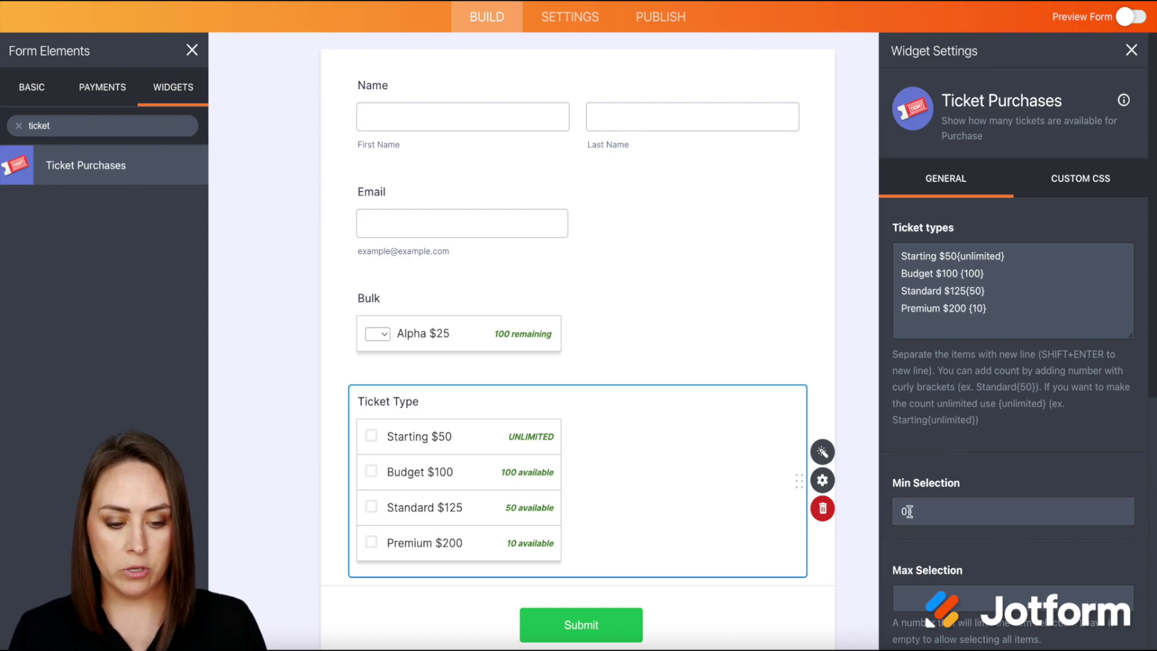
type("1")
left_click(919, 595)
type("1")
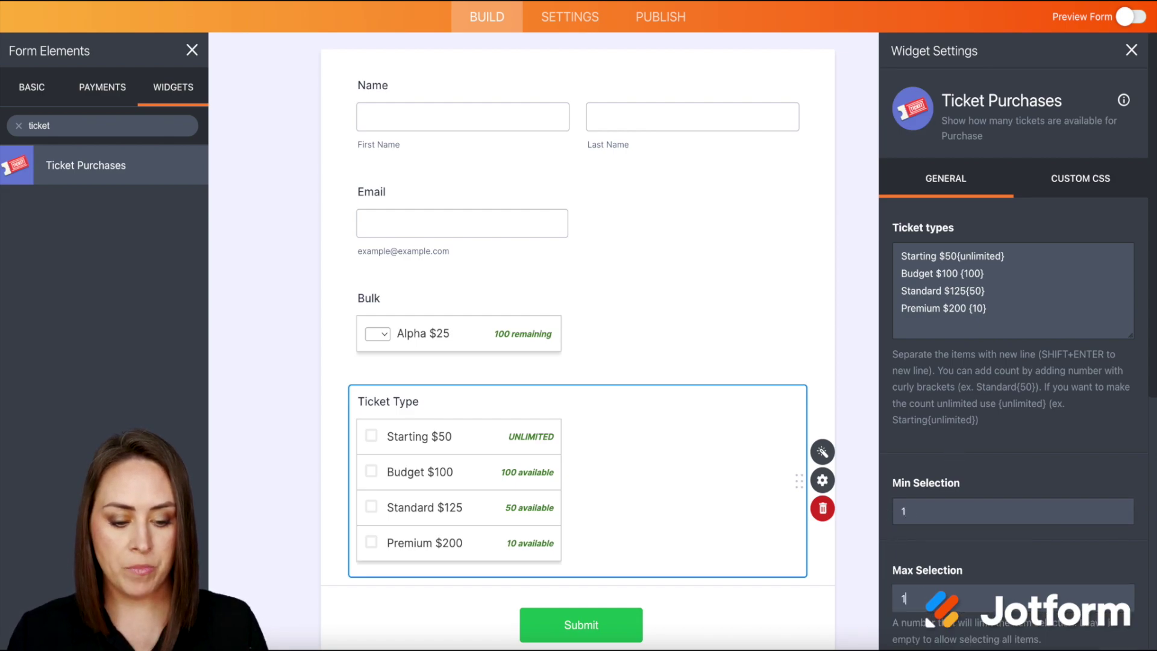
scroll(949, 554, "down", 5)
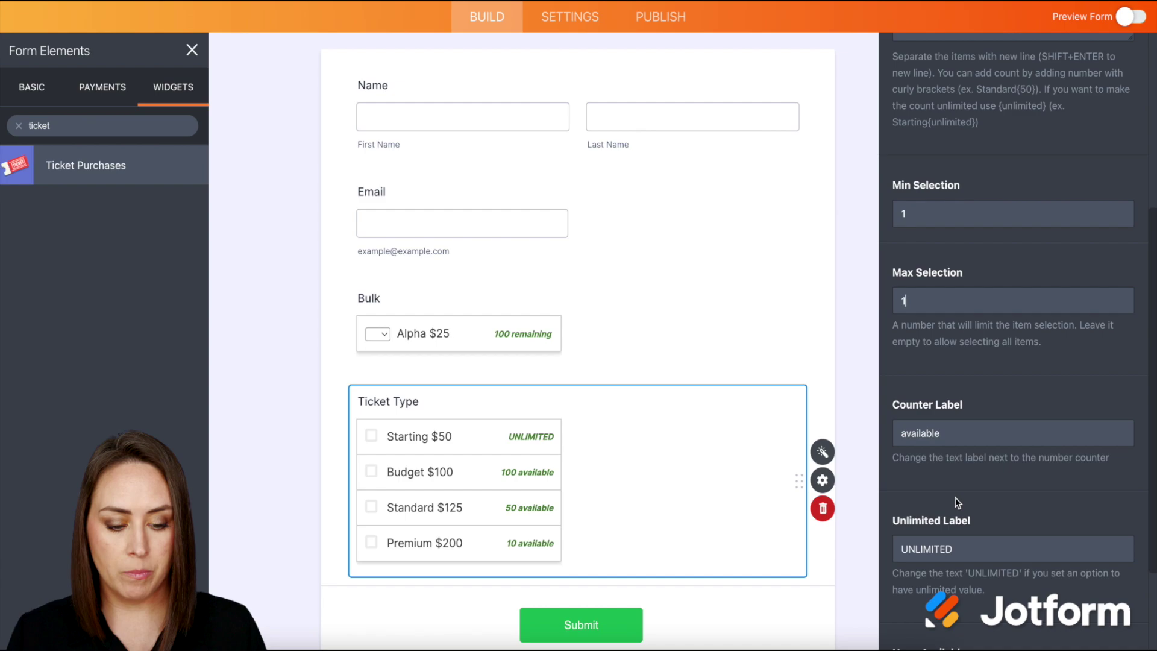
scroll(956, 504, "down", 2)
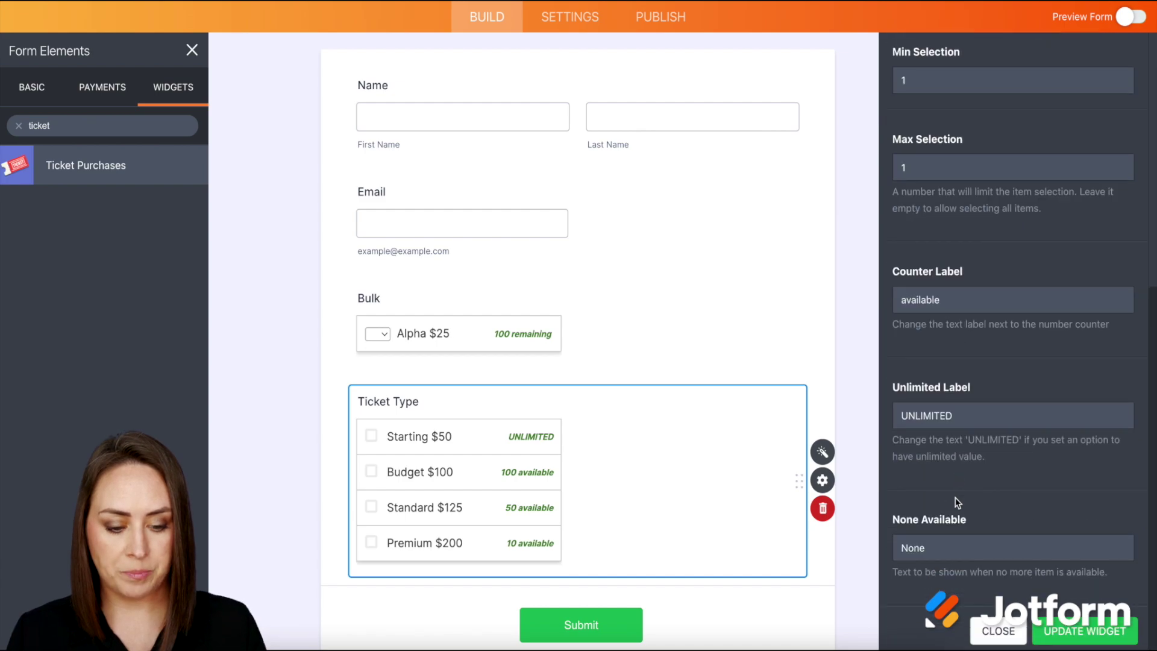
left_click(1084, 629)
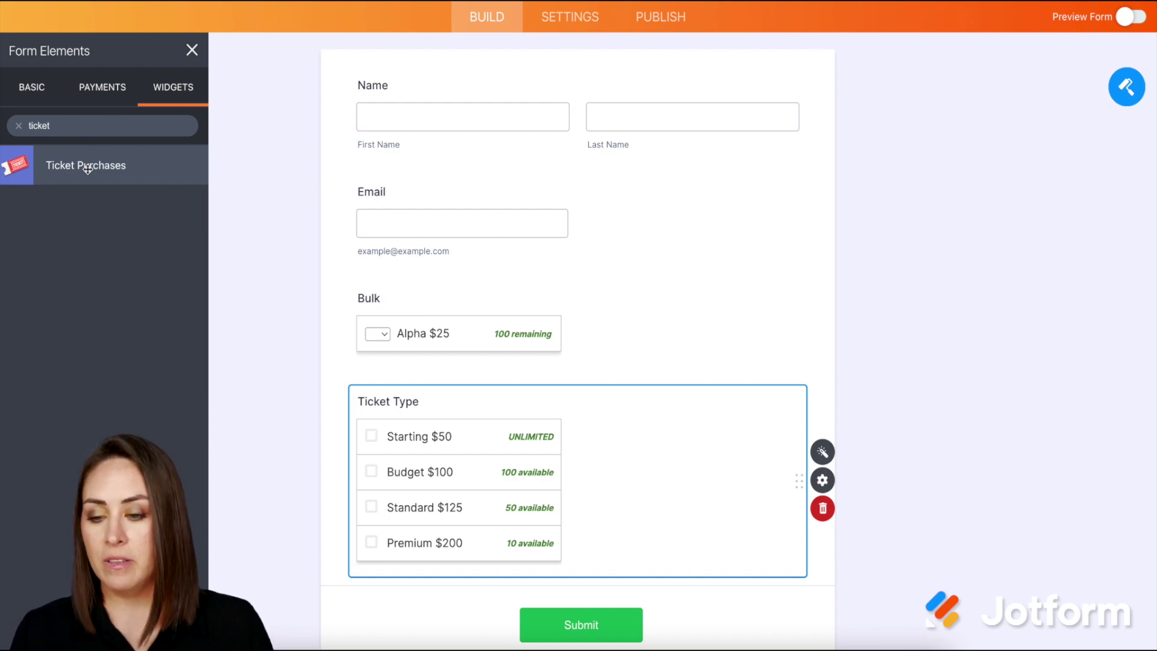
- Add the Form Calculation widget by searching the widgets for 'form'
left_click(70, 124)
double_click(70, 124)
type("form")
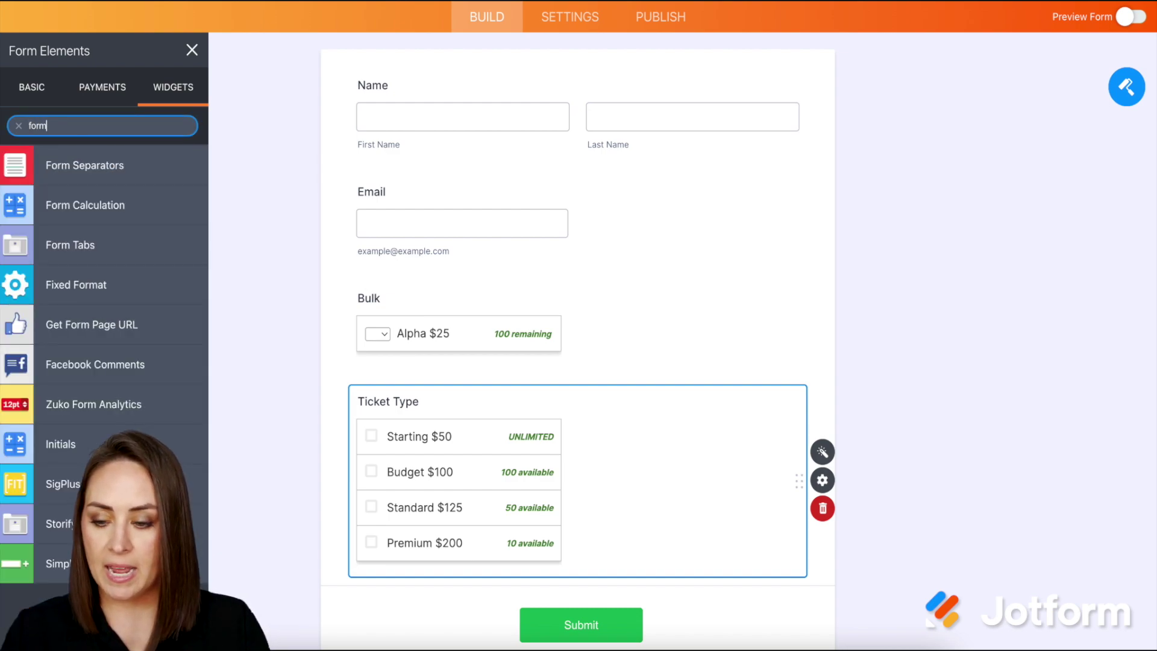
left_click(60, 208)
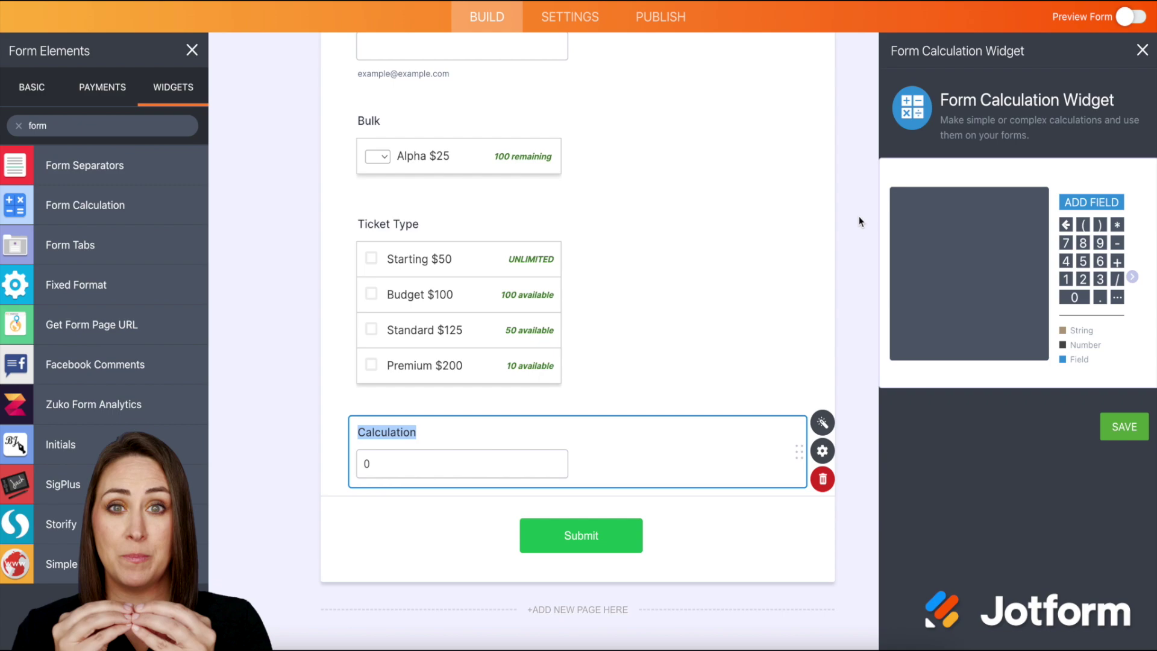
- Build and save the formula Bulk * 25 + (Ticket Type)
left_click(1088, 205)
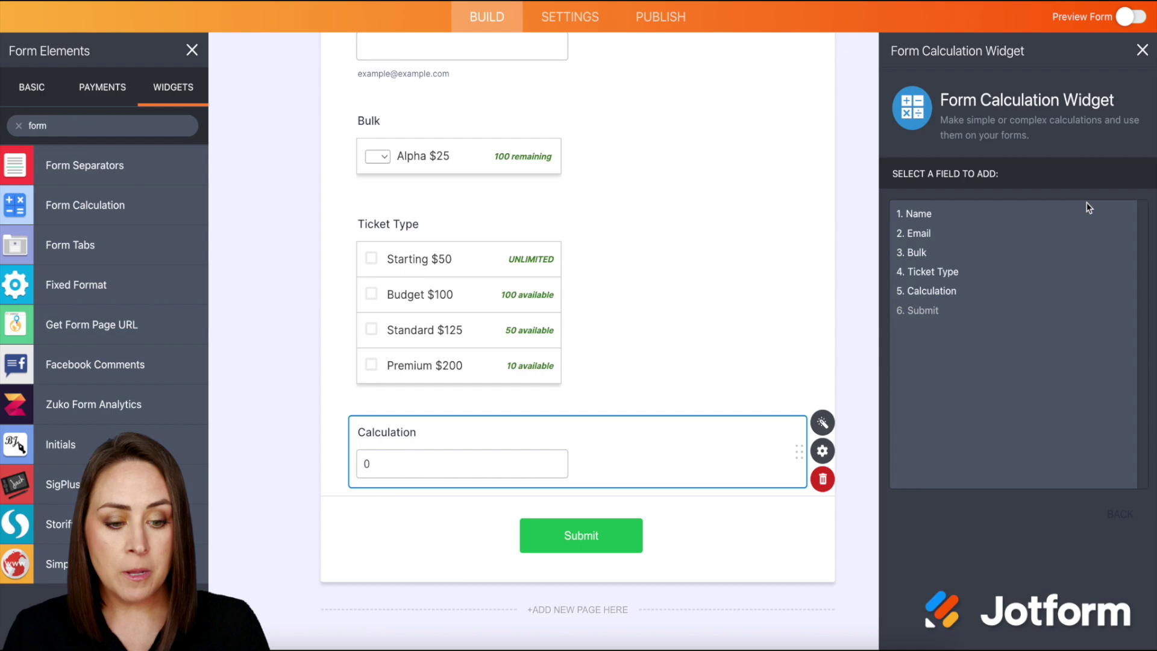
left_click(942, 258)
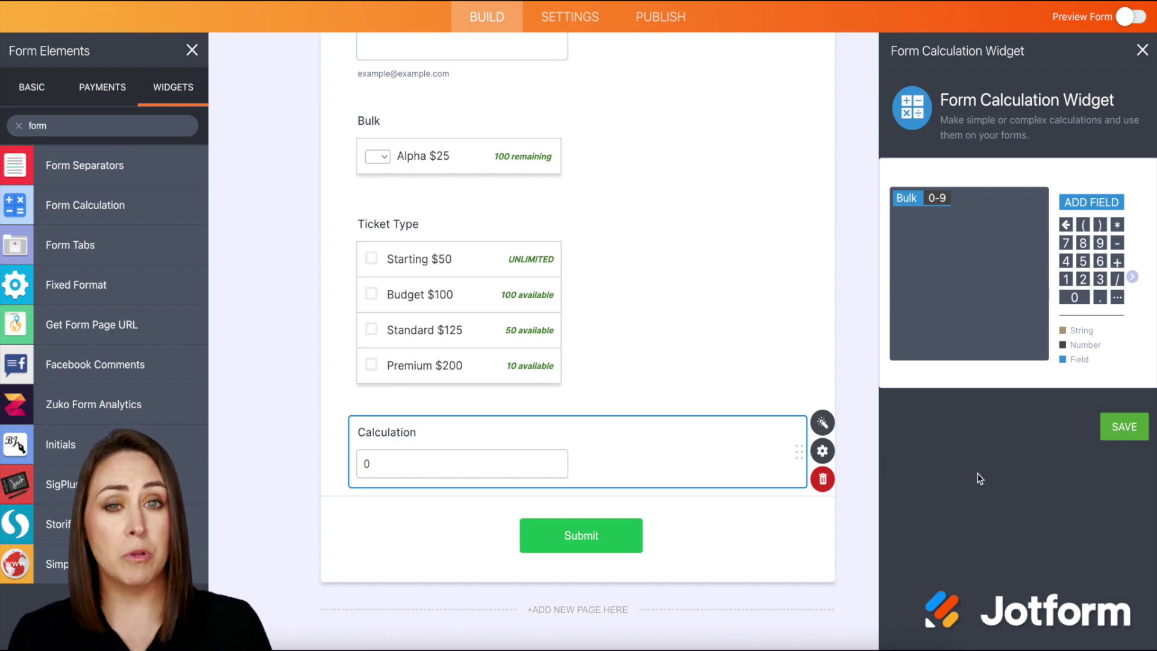
left_click(1118, 225)
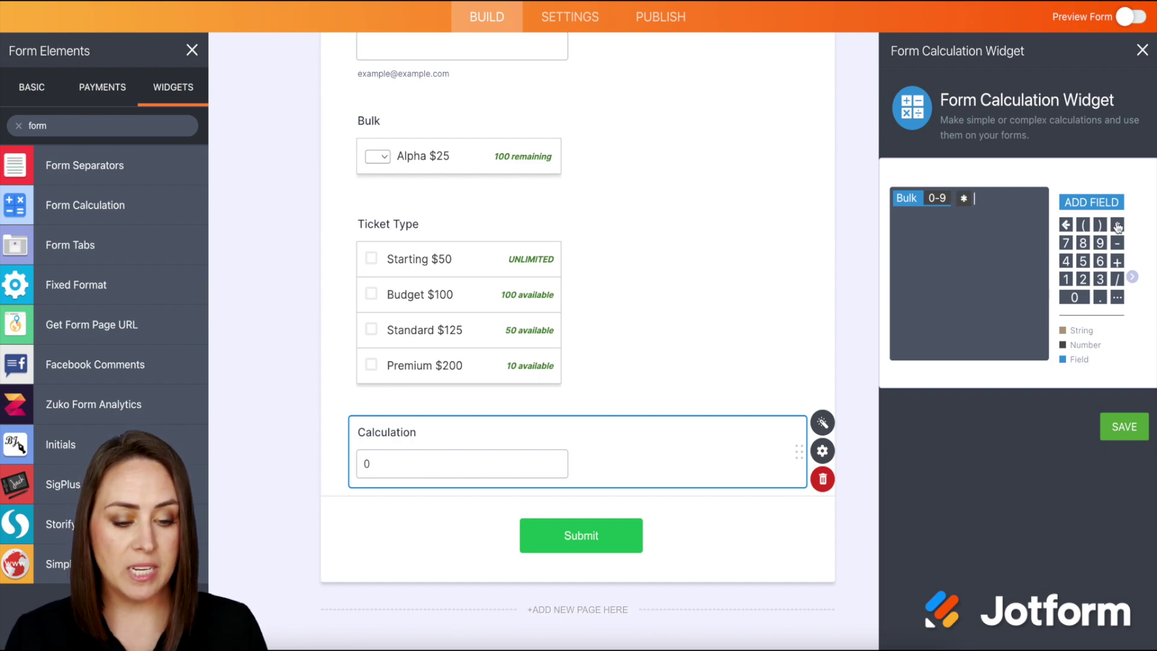
left_click(1029, 233)
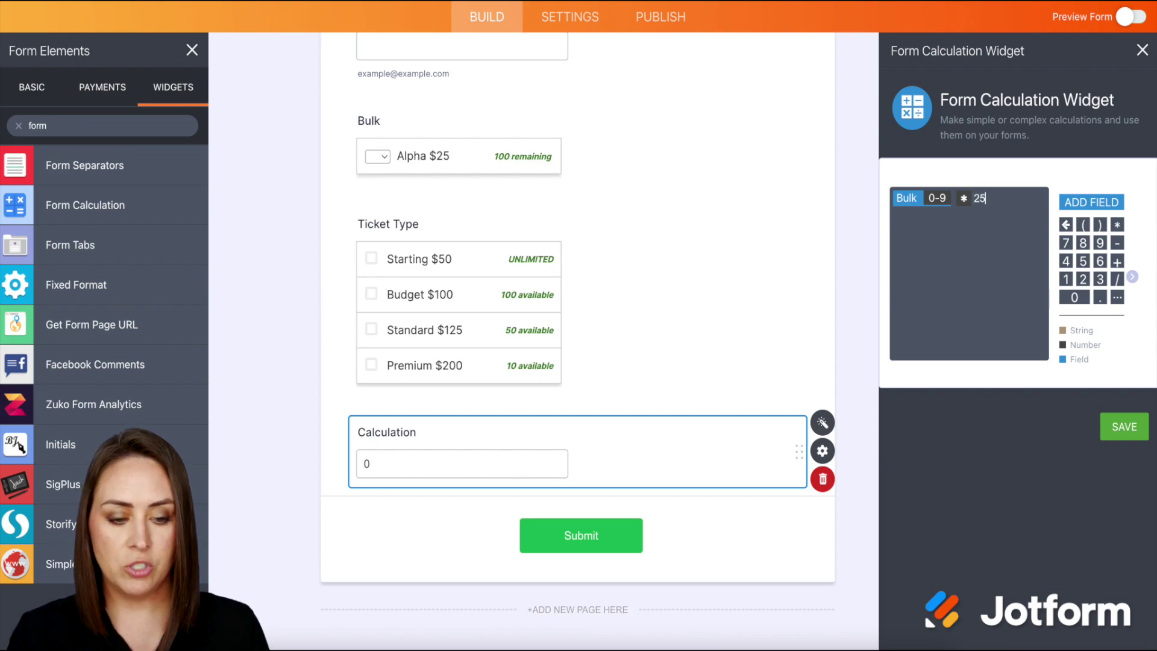
type("25")
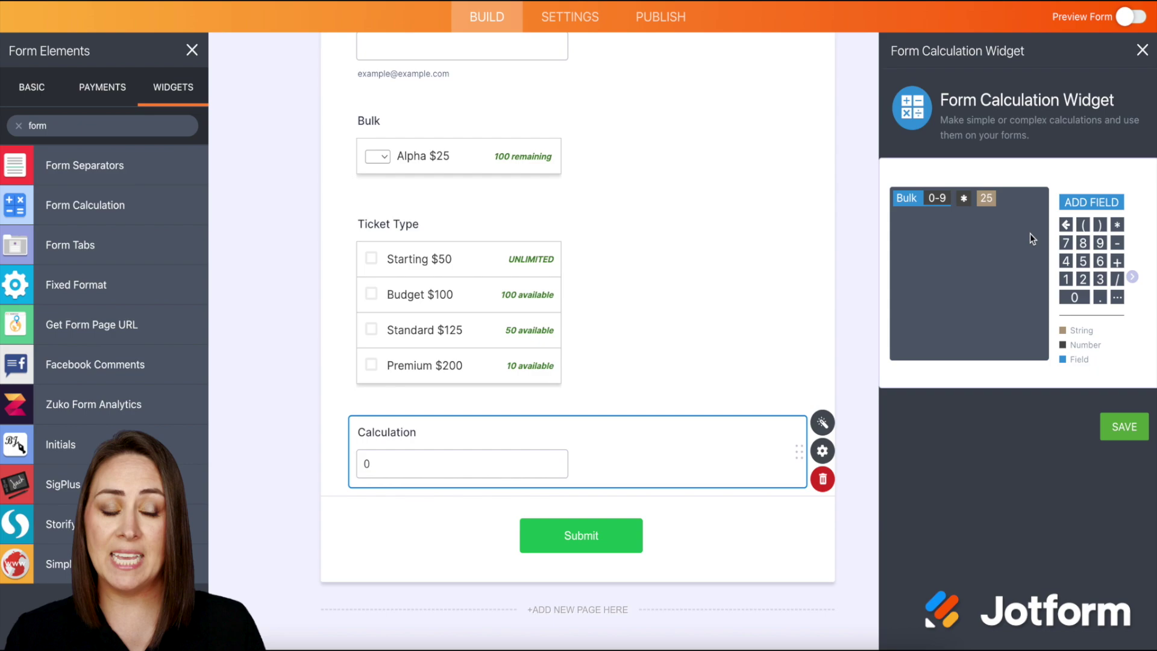
left_click(1117, 262)
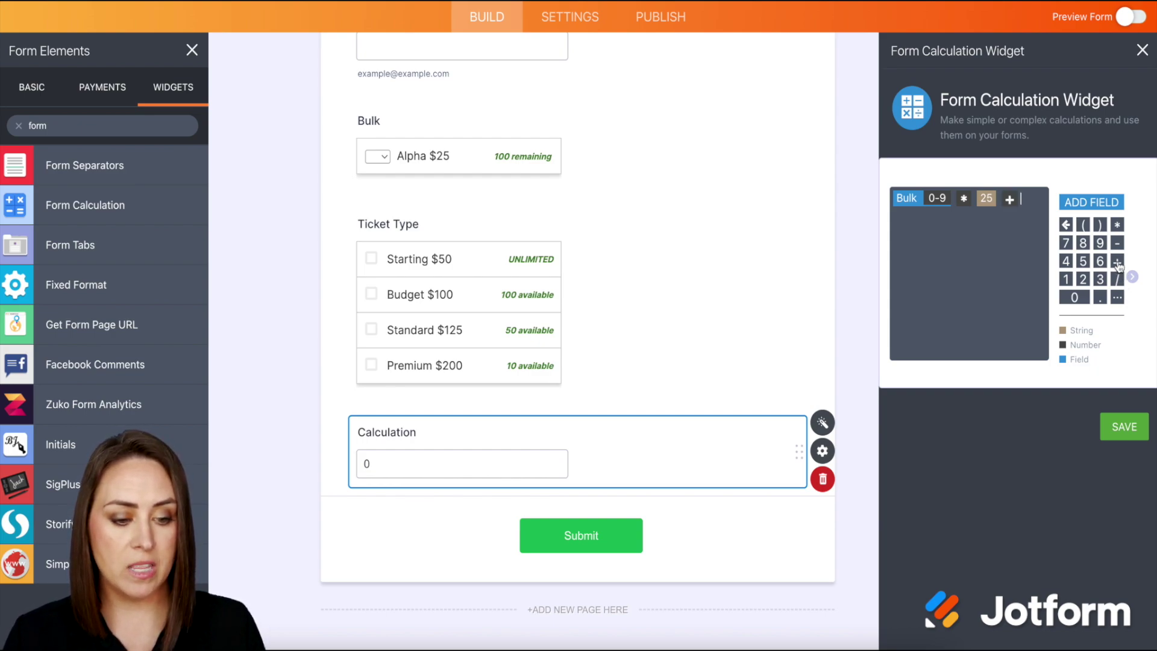
left_click(1085, 226)
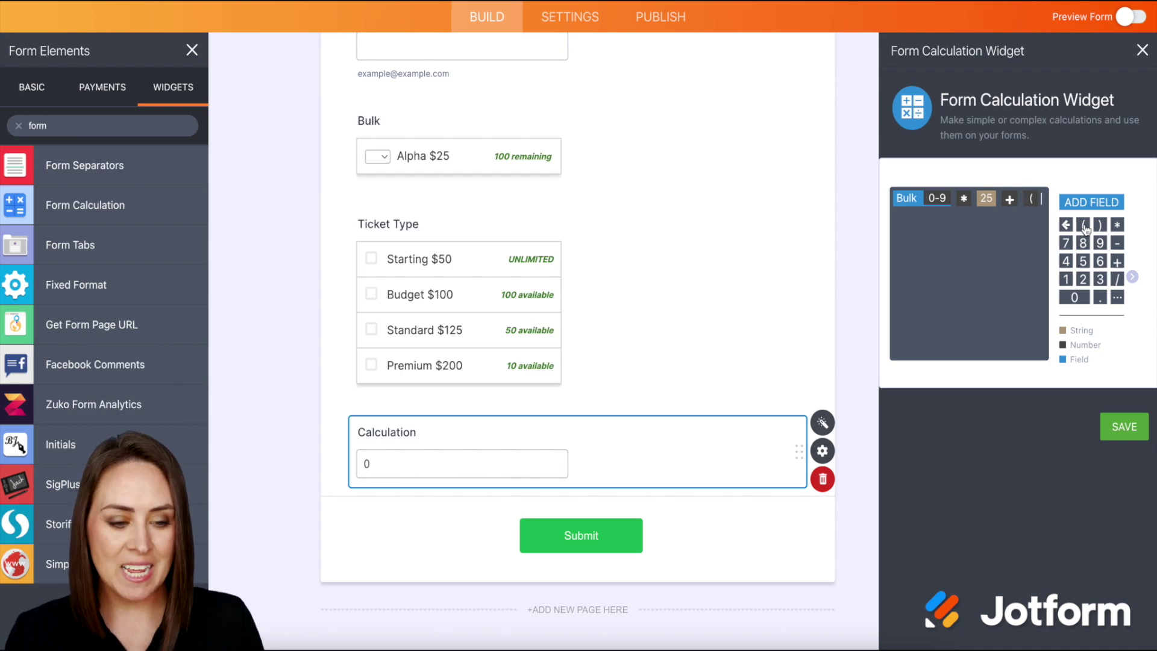
left_click(1084, 203)
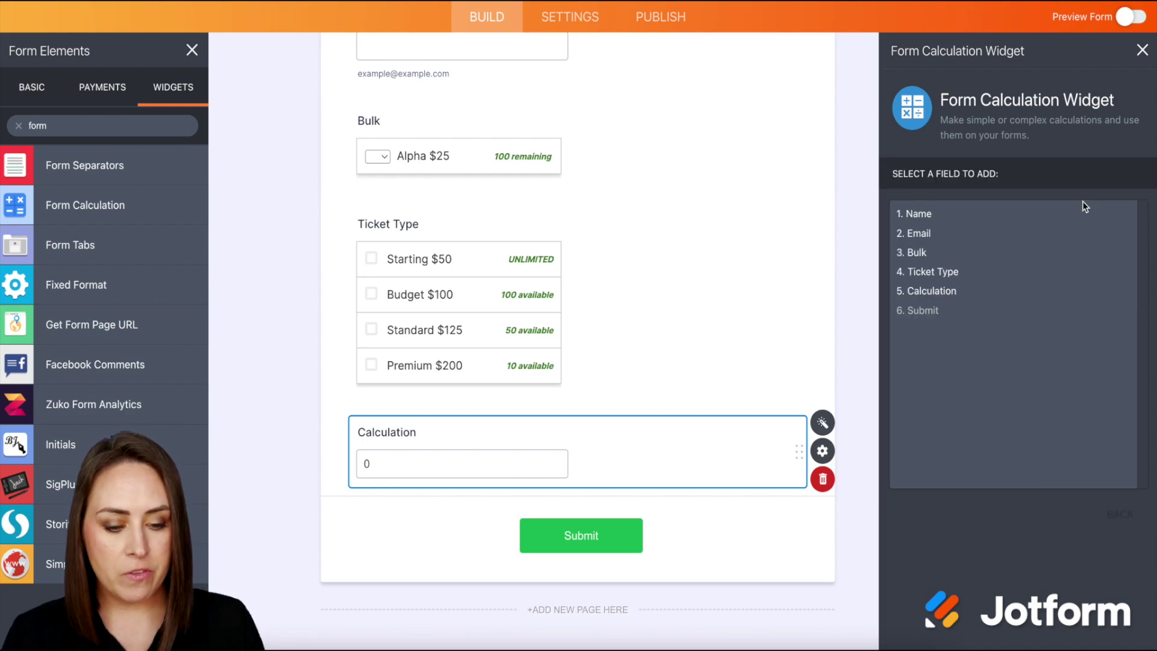
left_click(939, 275)
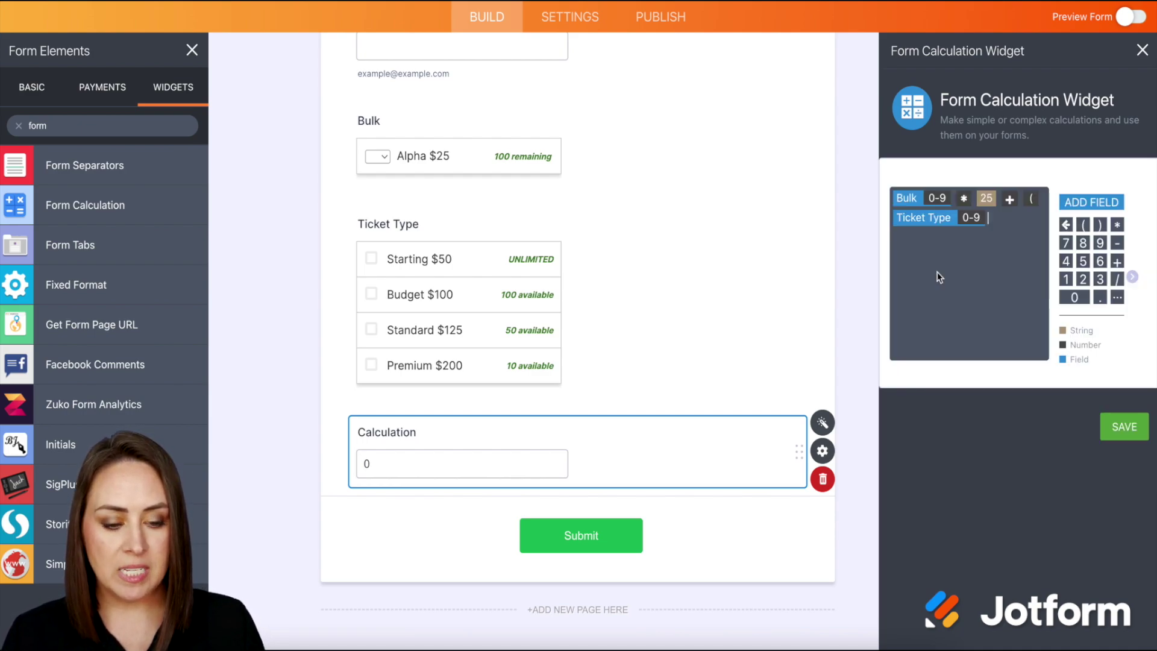
left_click(1101, 226)
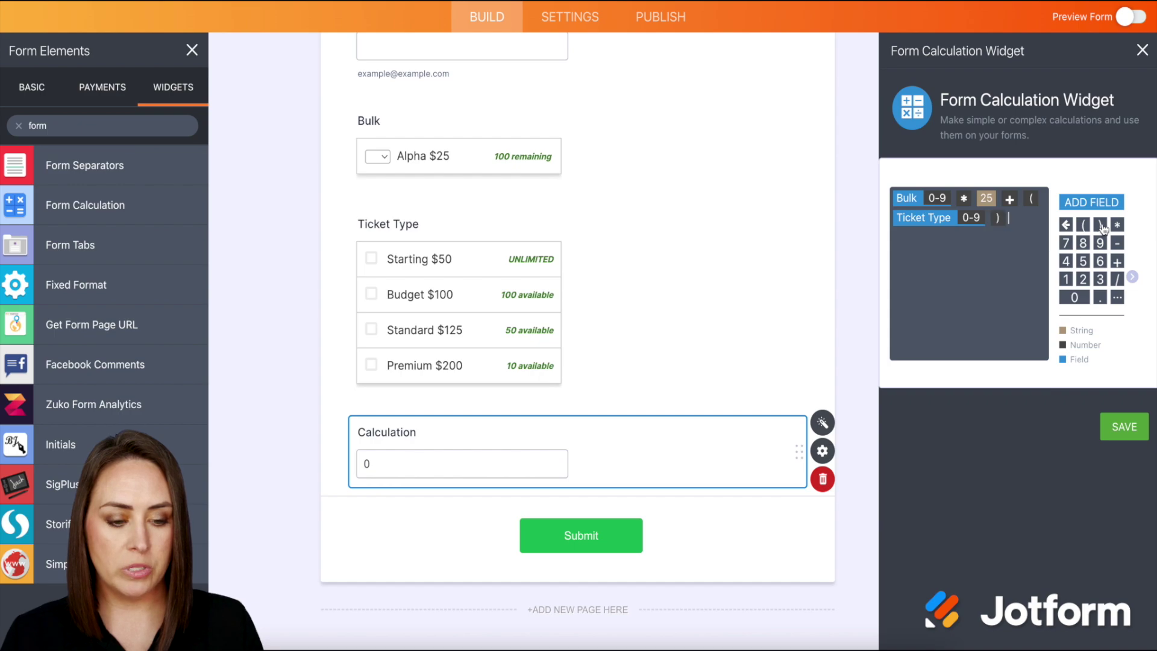
left_click(1119, 429)
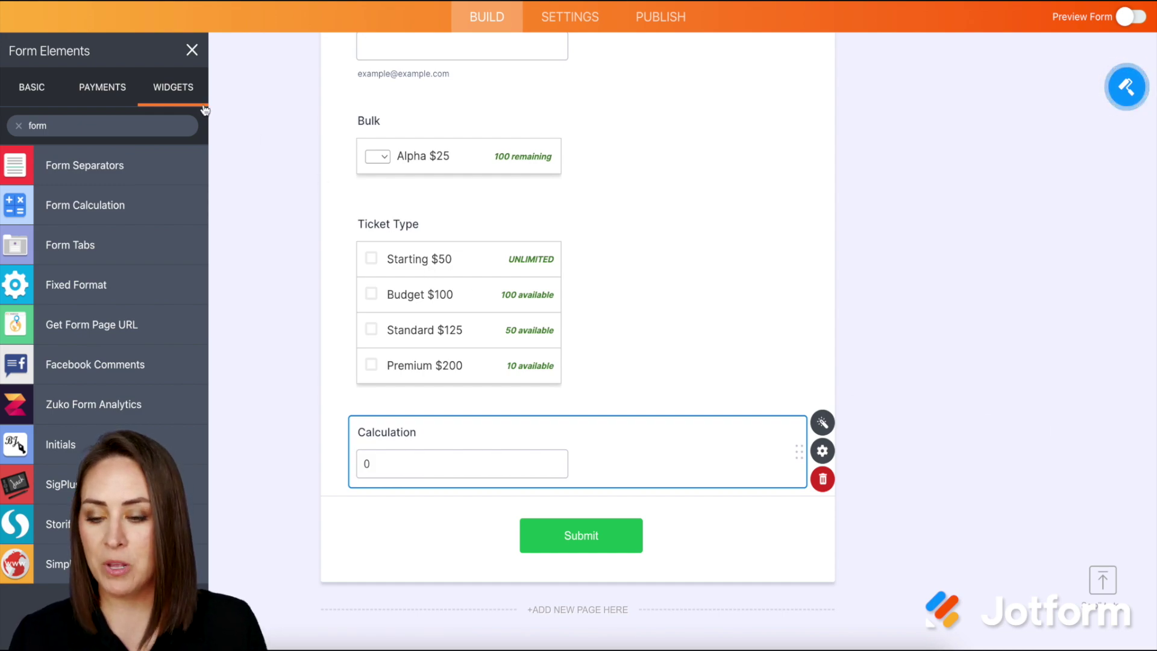
- Add a PayPal Personal payment with a User Defined Amount taken from Calculation
left_click(99, 97)
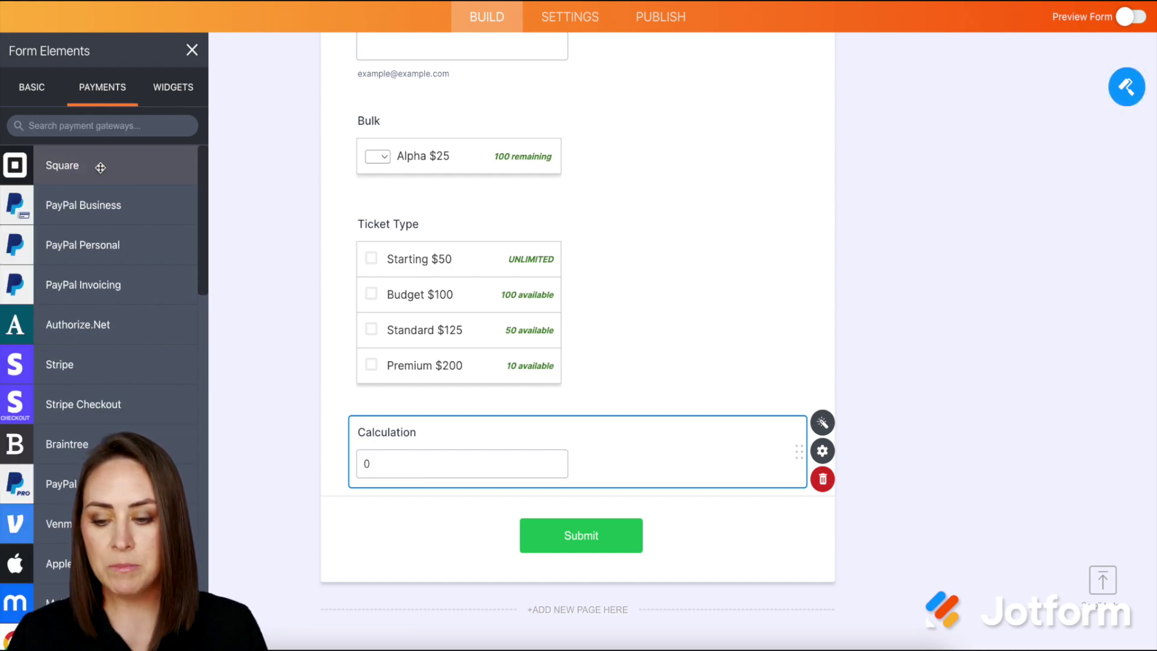
left_click(101, 245)
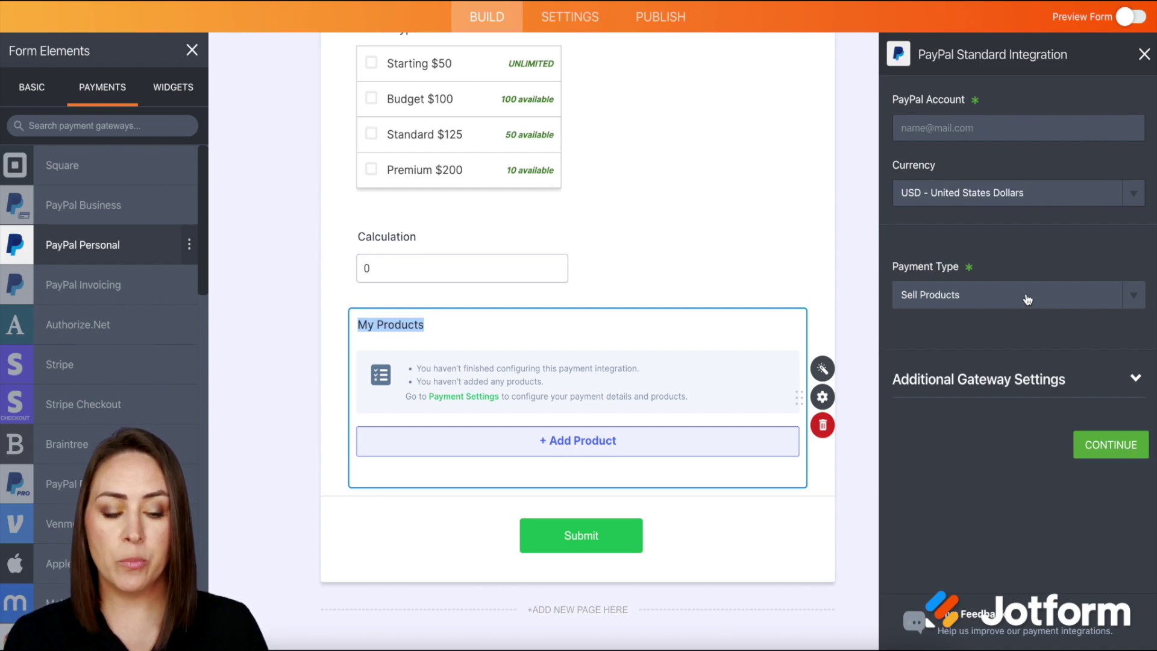
left_click(1027, 300)
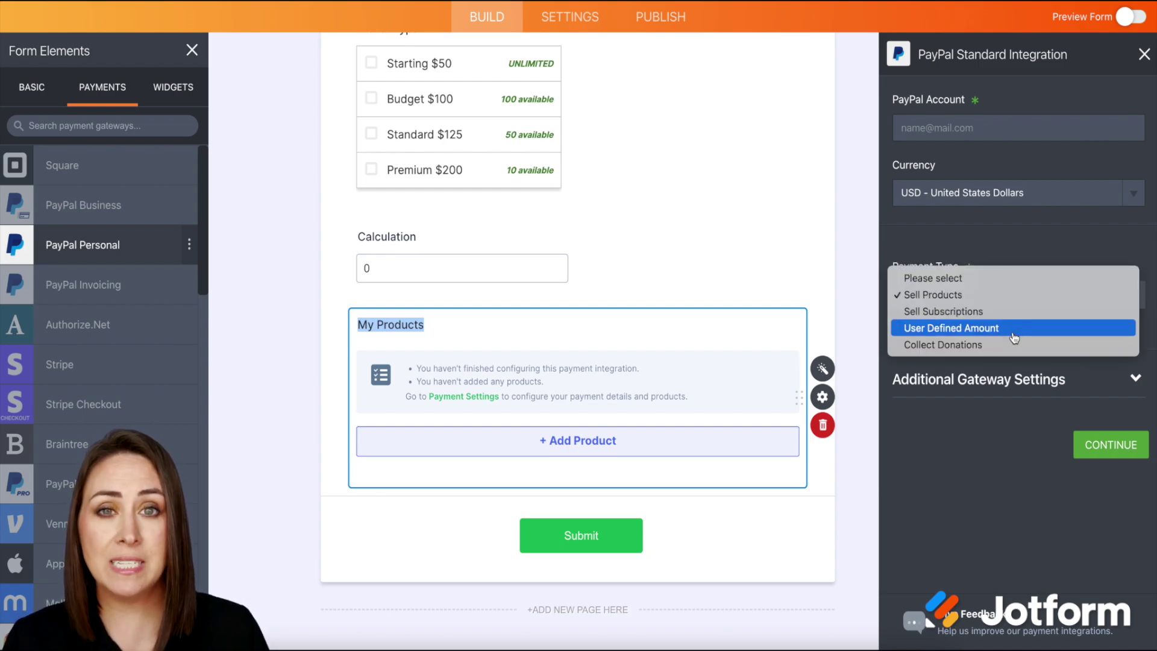
left_click(1015, 329)
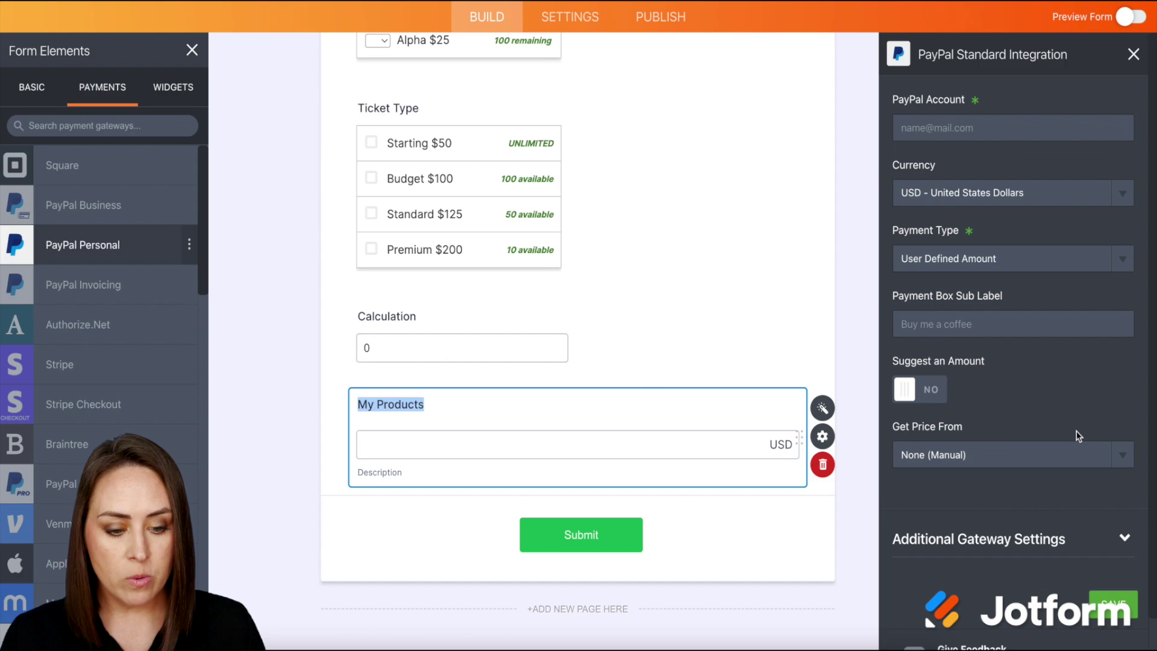
left_click(1059, 465)
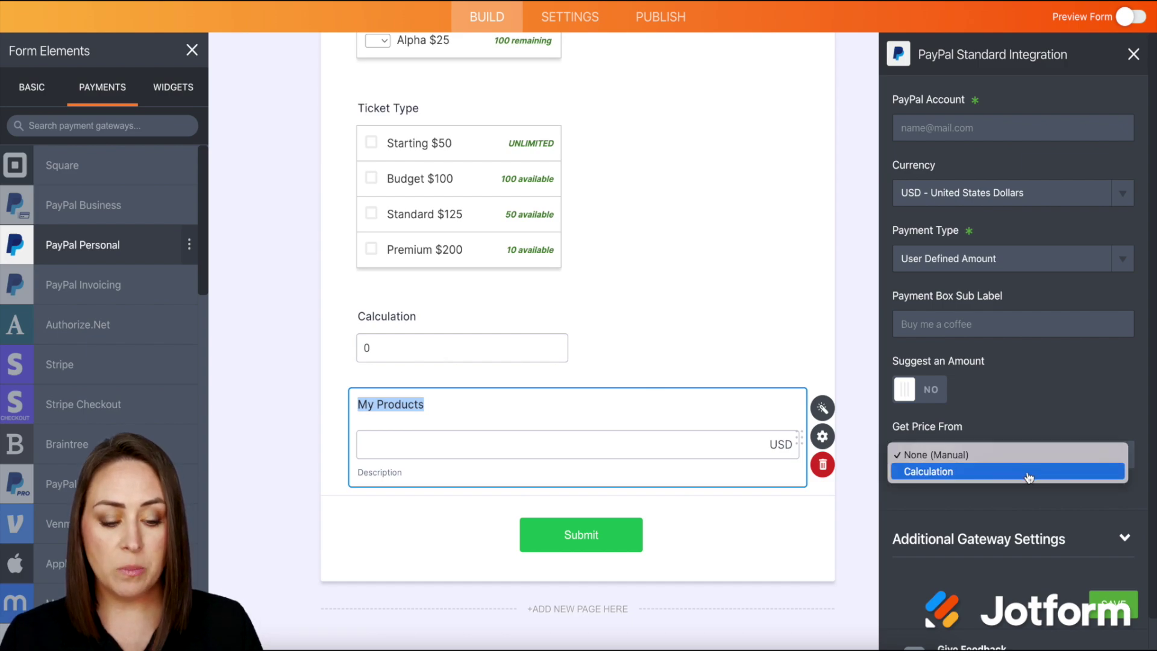
left_click(1029, 473)
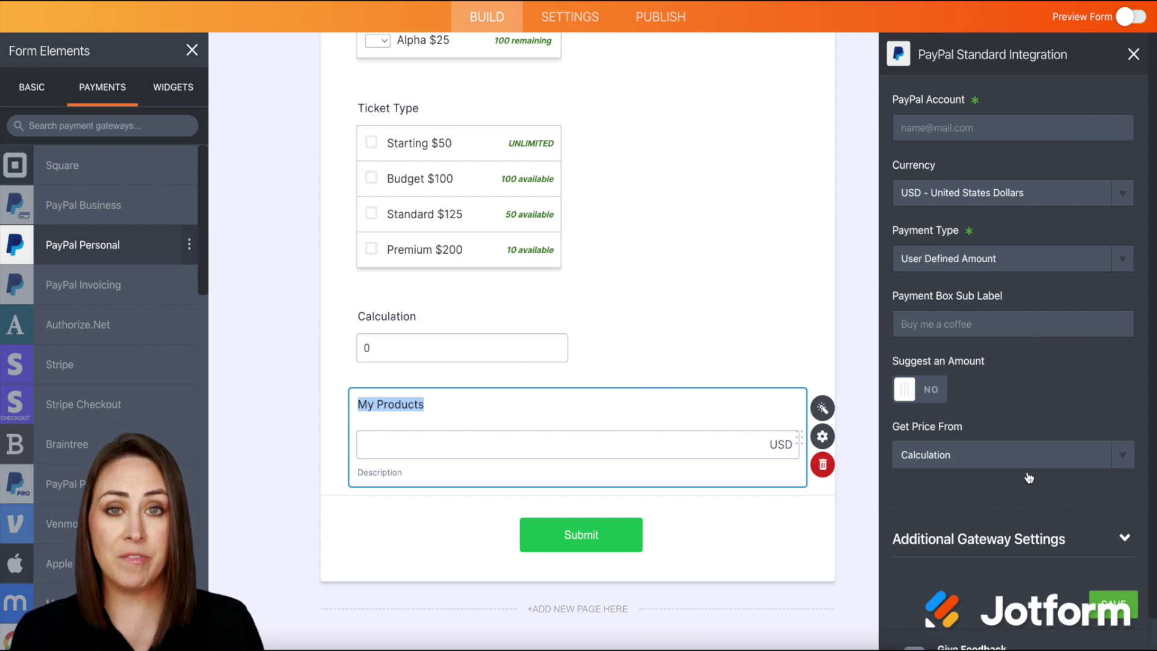
key("Escape")
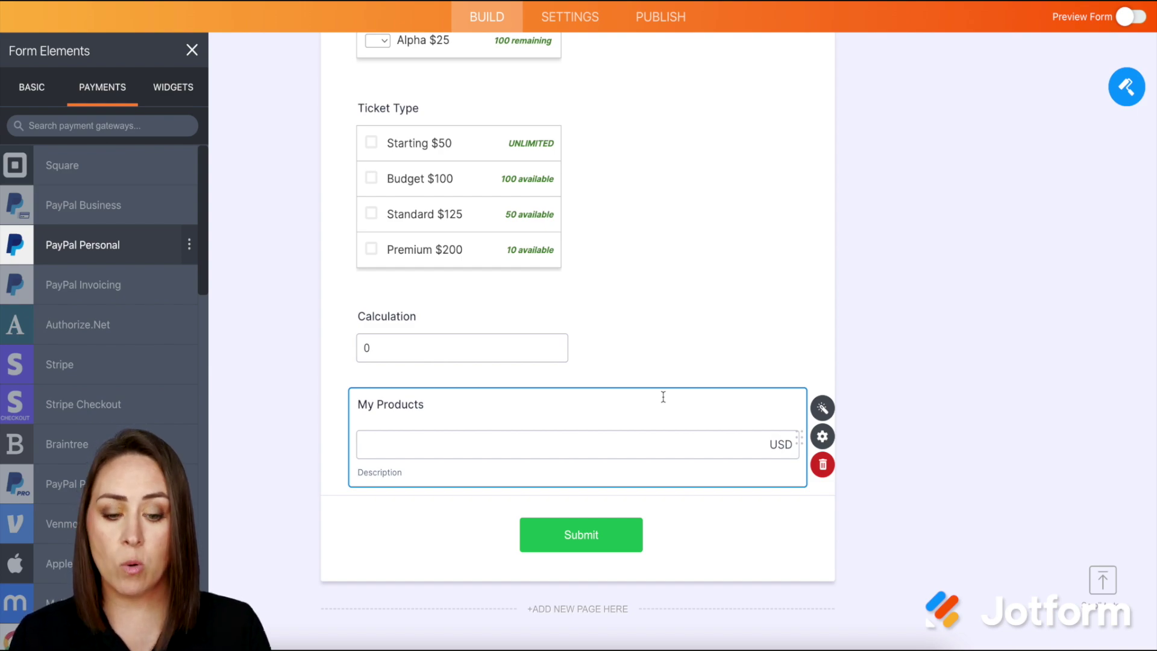
- Turn on Hide field for Calculation under Advanced properties, then preview the form
left_click(627, 348)
left_click(822, 336)
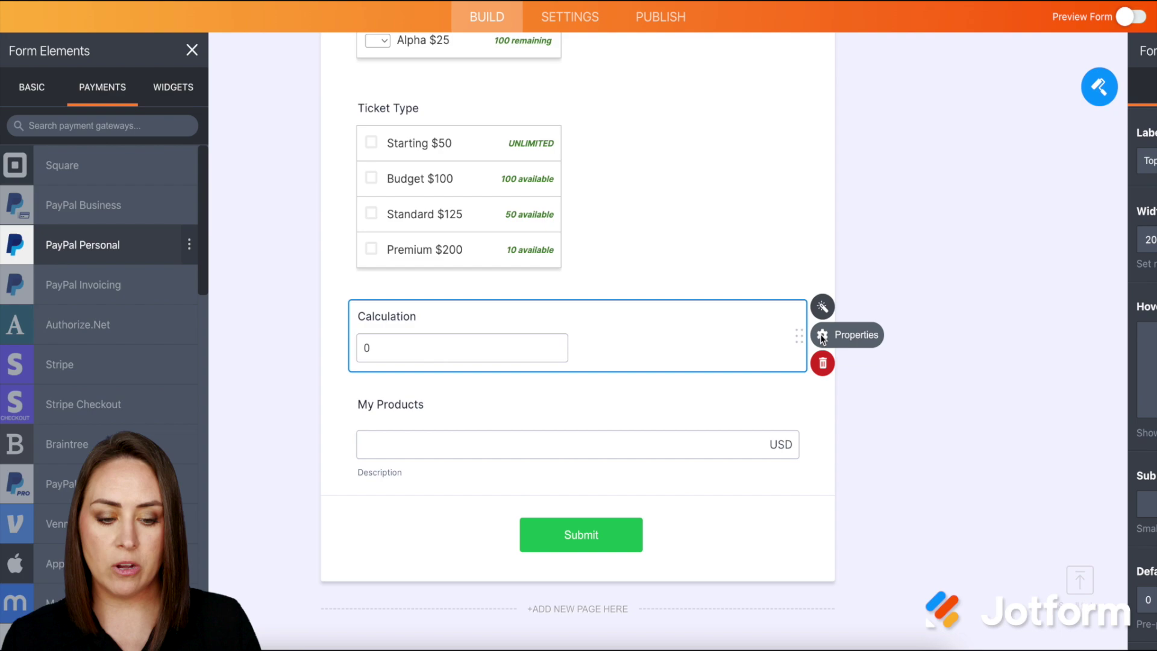
left_click(1082, 99)
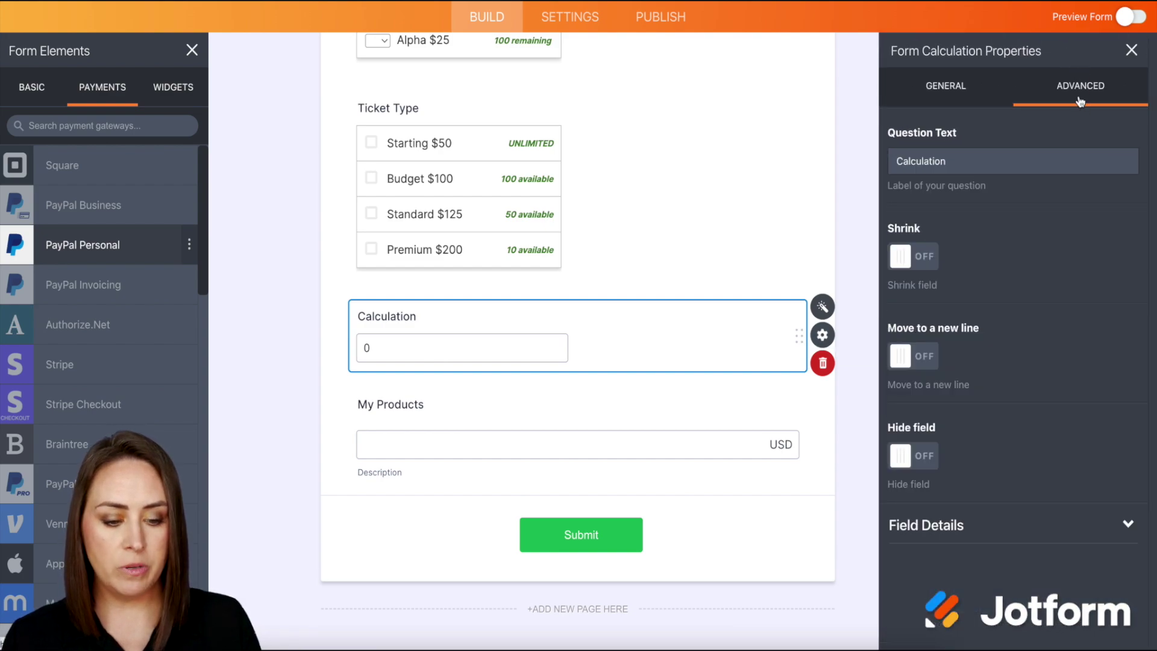
left_click(904, 459)
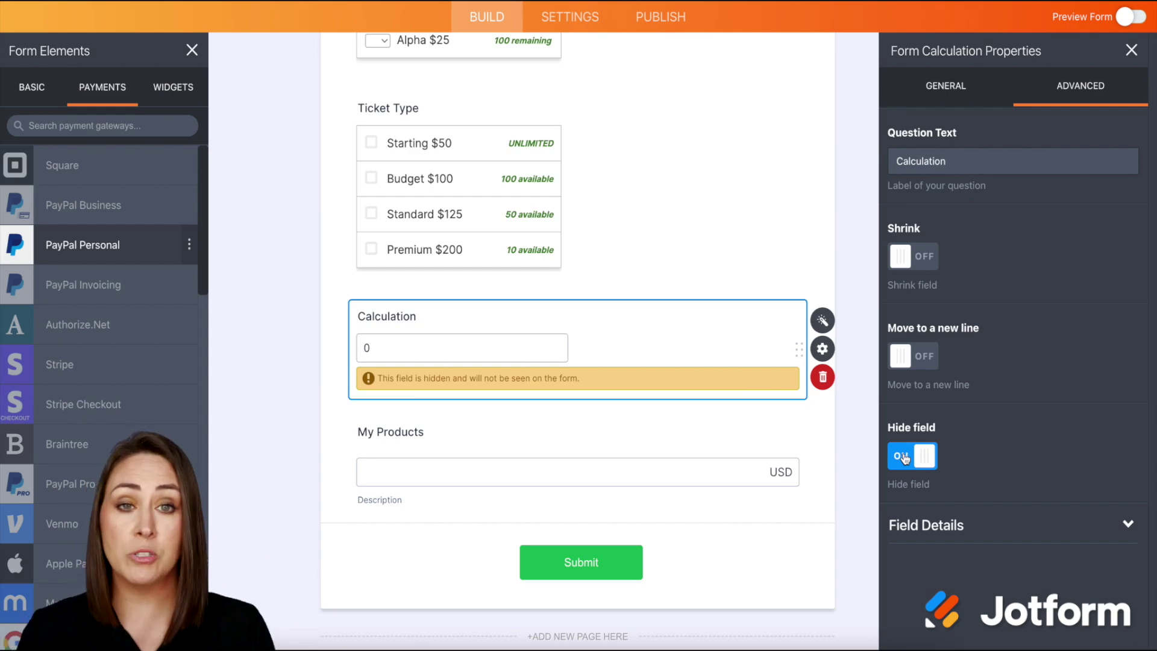
left_click(1125, 18)
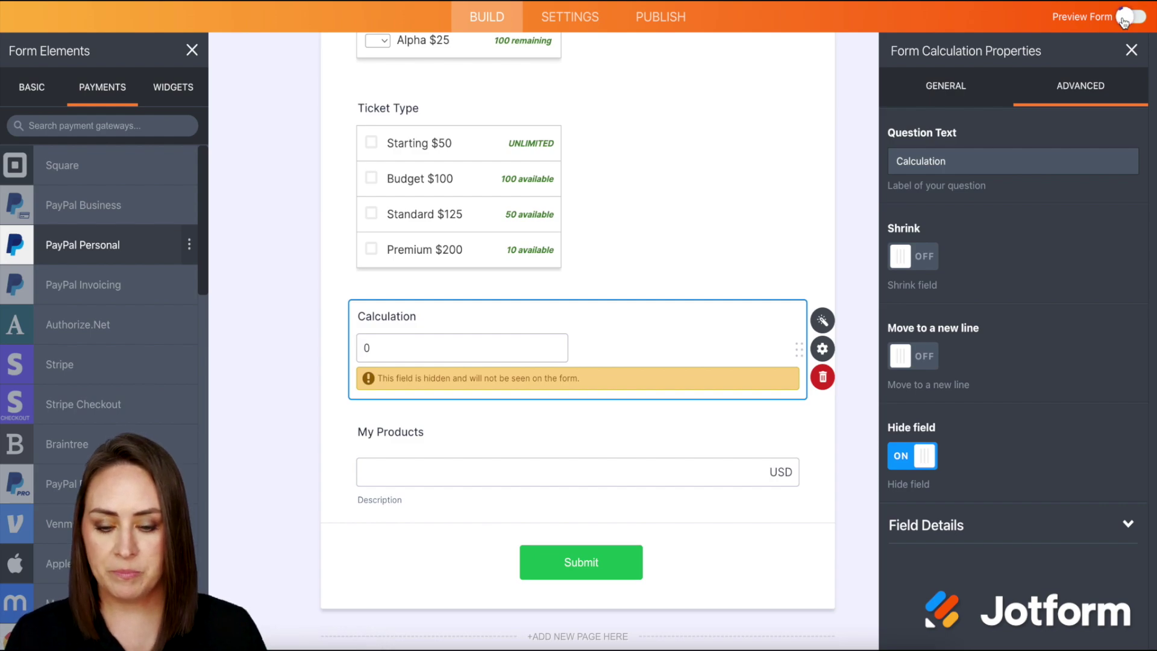
scroll(888, 373, "down", 2)
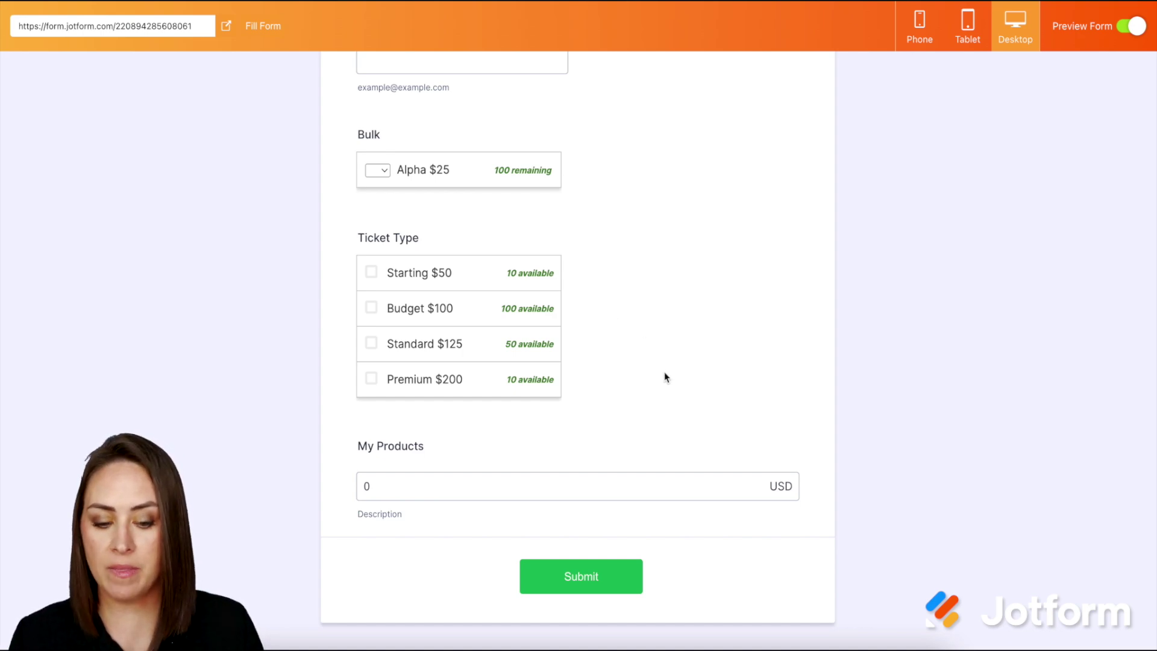
- In the preview, choose 2 Bulk items and tick the Budget $100 ticket
left_click(590, 483)
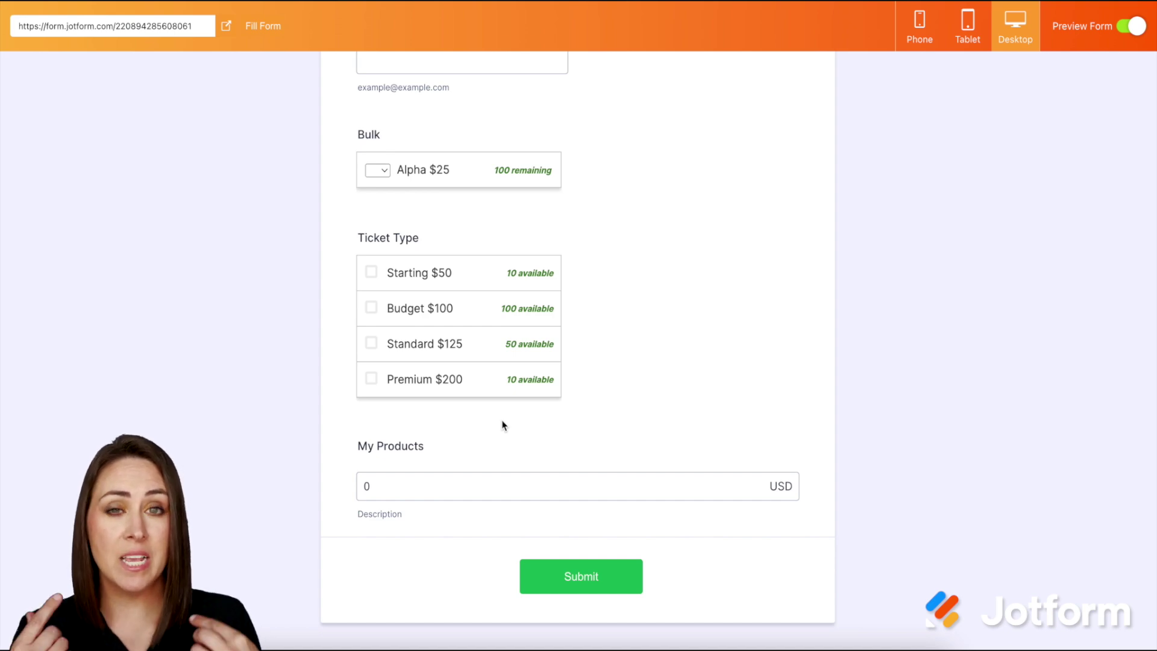
left_click(386, 174)
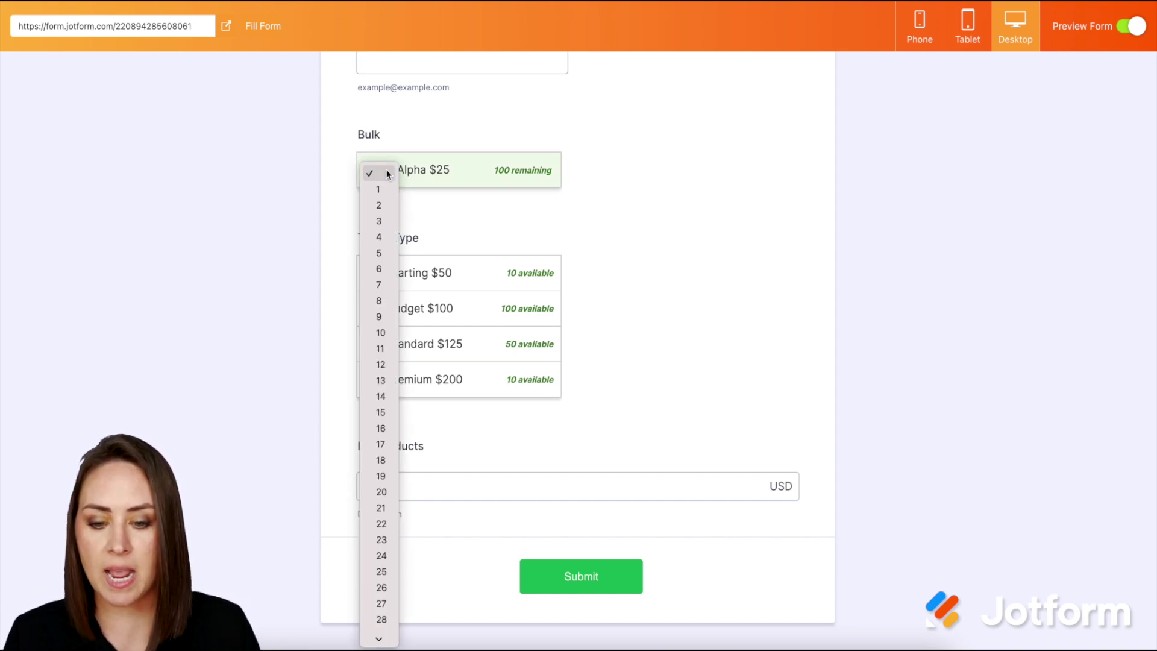
left_click(382, 207)
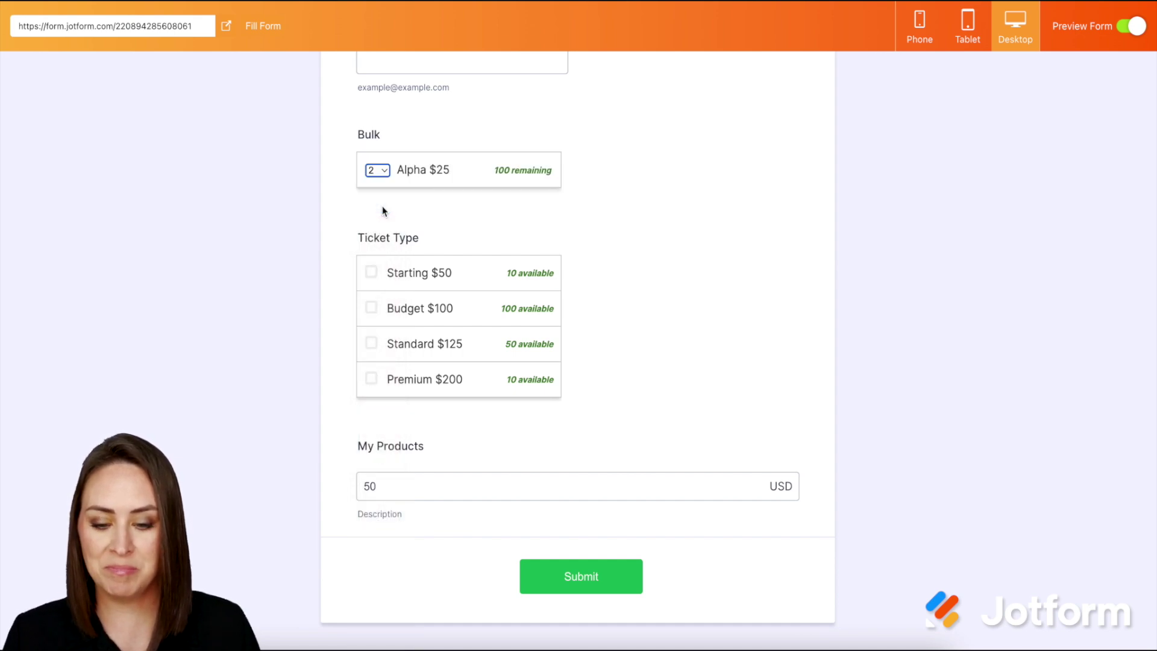
left_click(372, 308)
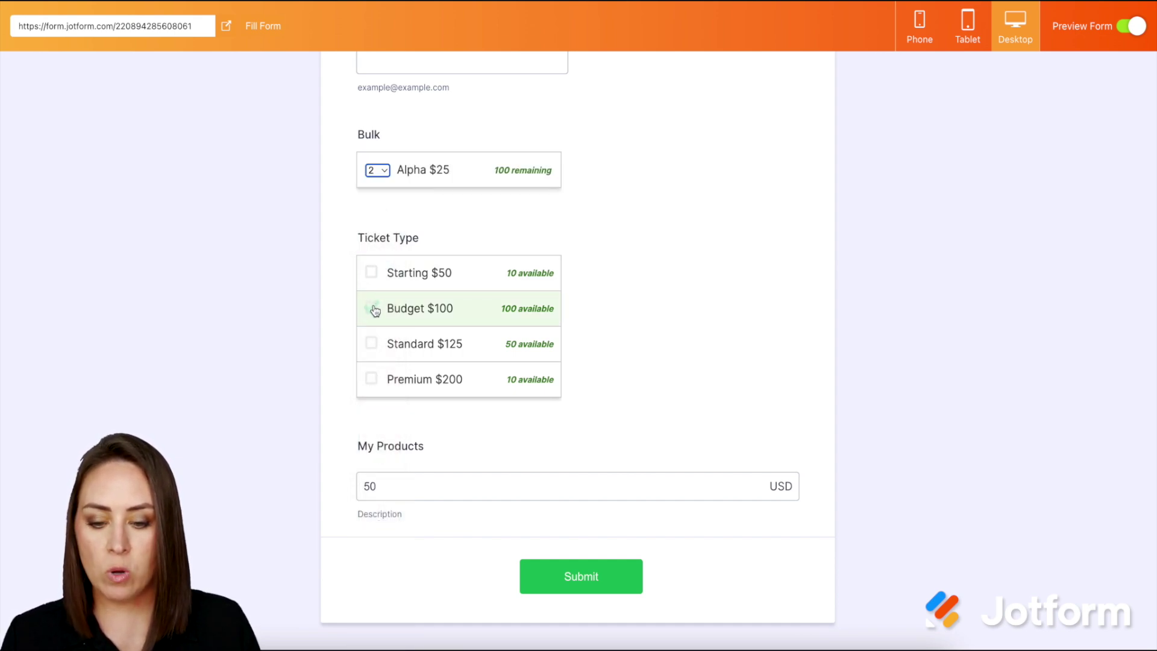